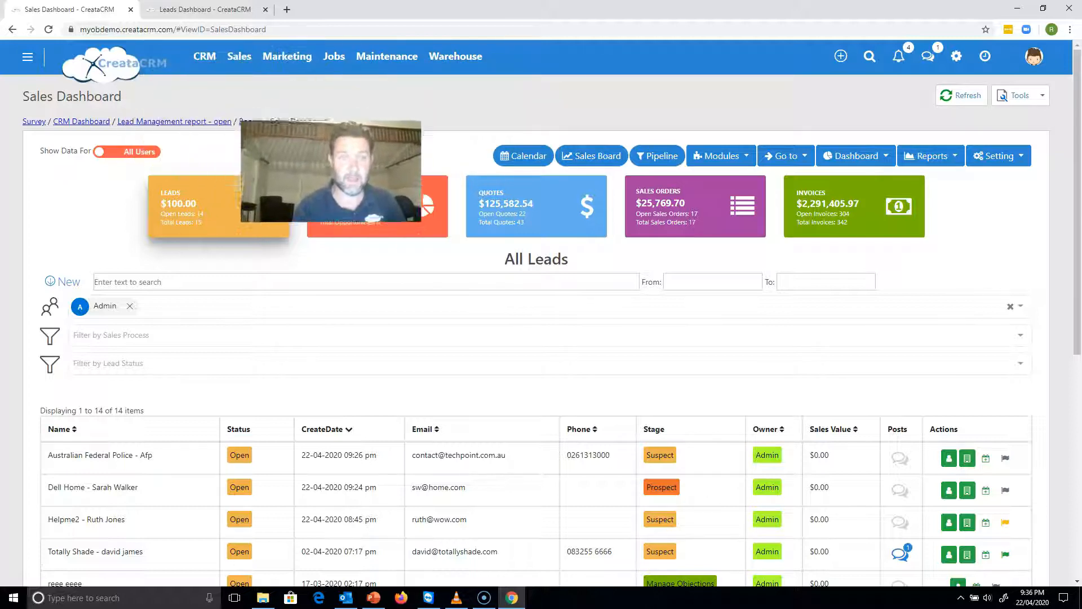
View the scheduler calendar from the Sales Dashboard and return to the dashboard.
left_click(236, 58)
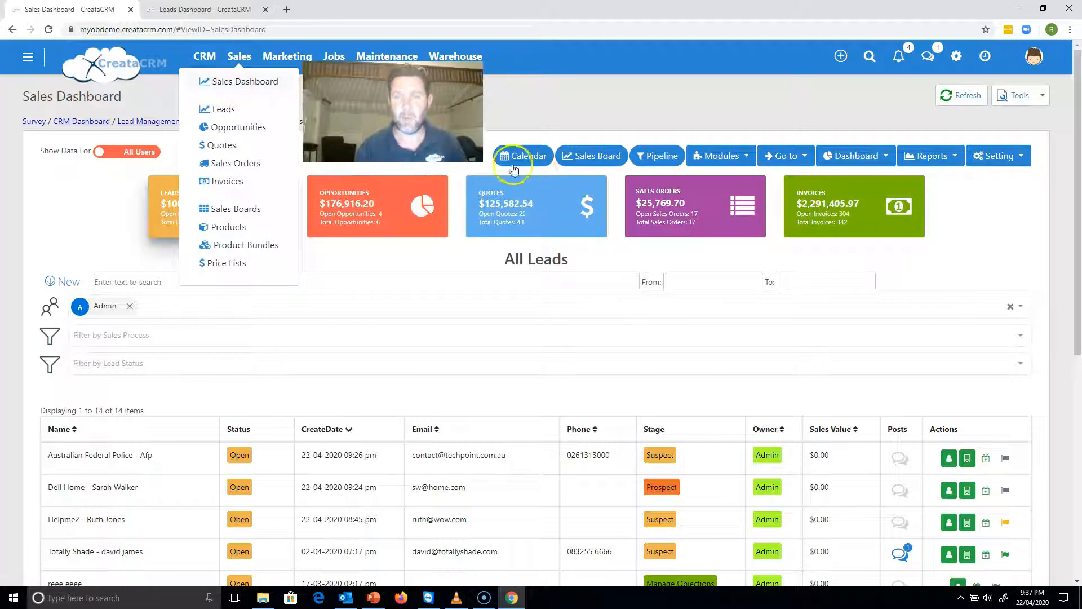
left_click(600, 128)
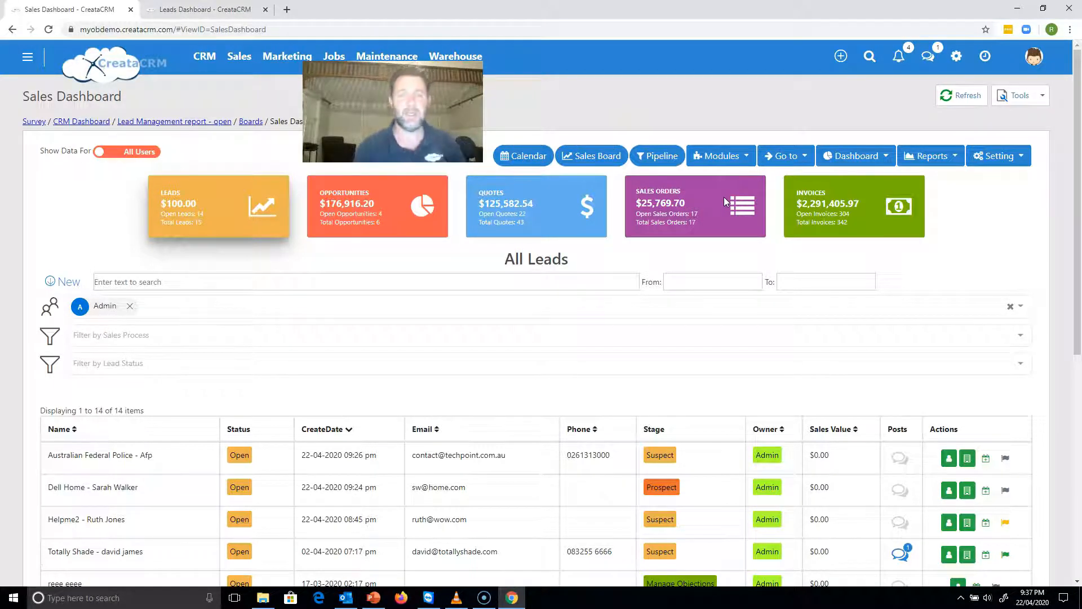
left_click(543, 160)
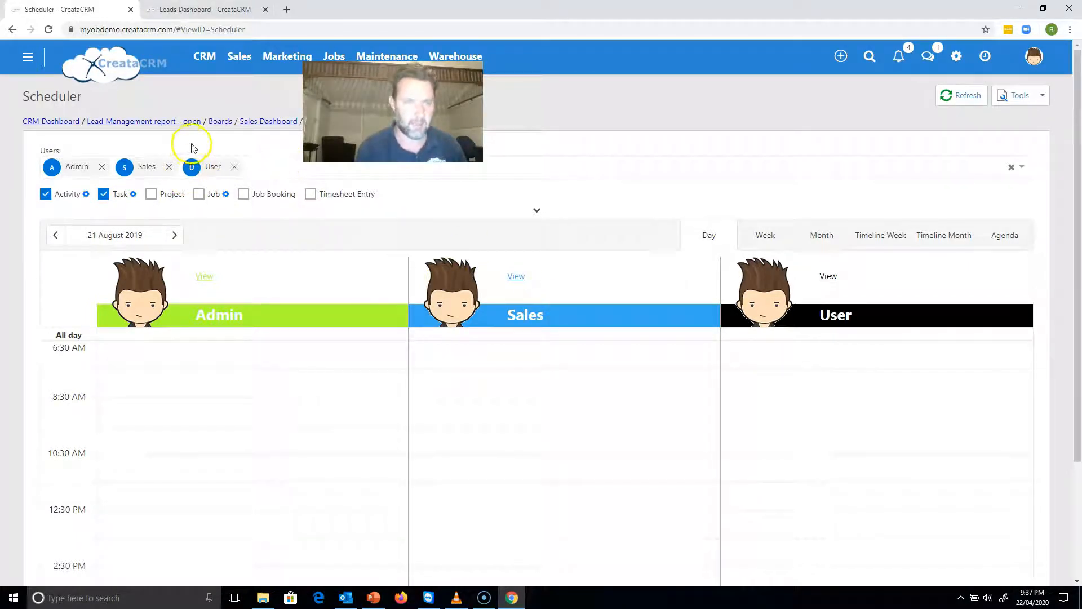
left_click(257, 121)
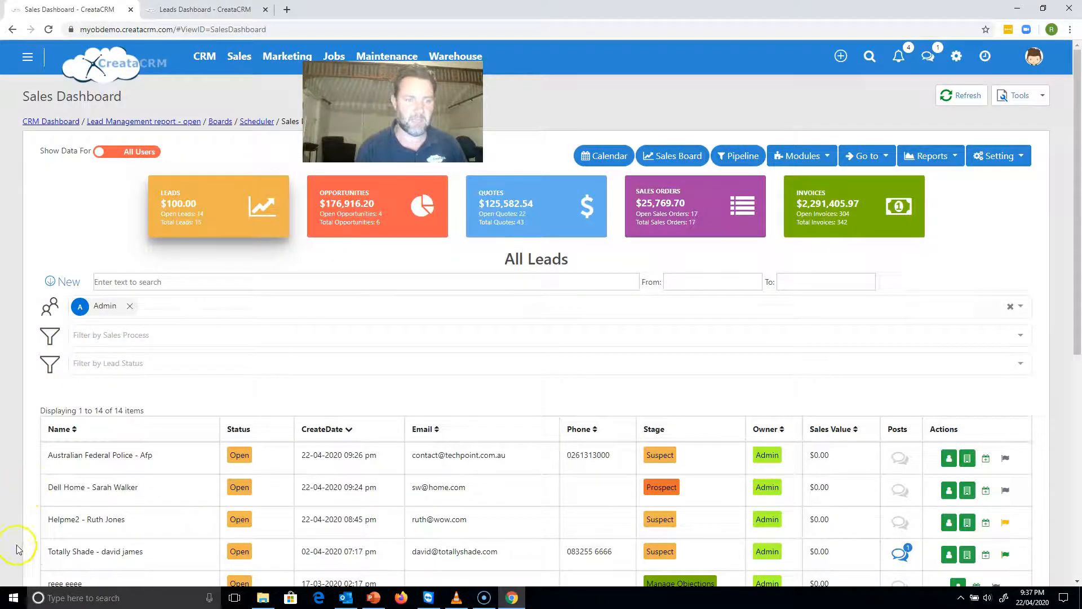
Open the Sales Board showing the leads of the Sales Cycle process.
left_click(658, 157)
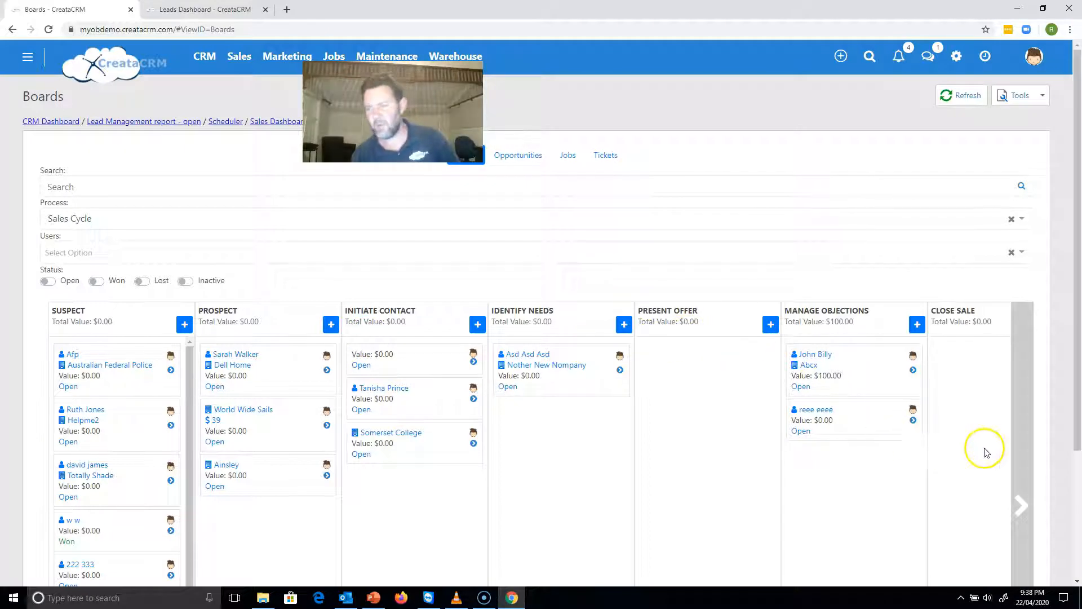
left_click(1021, 479)
left_click(61, 375)
left_click(170, 417)
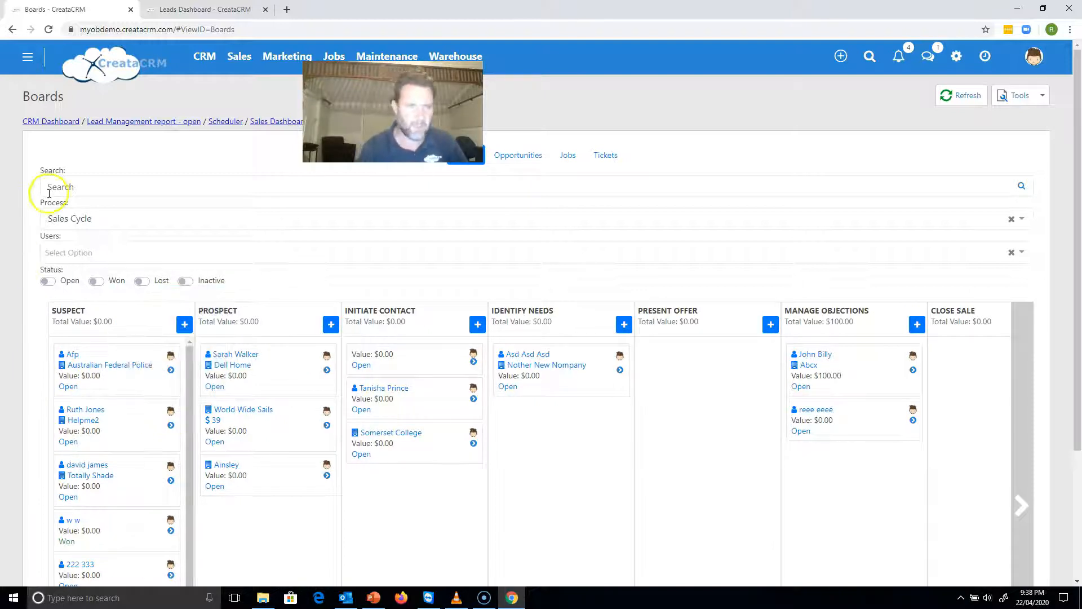
left_click(74, 178)
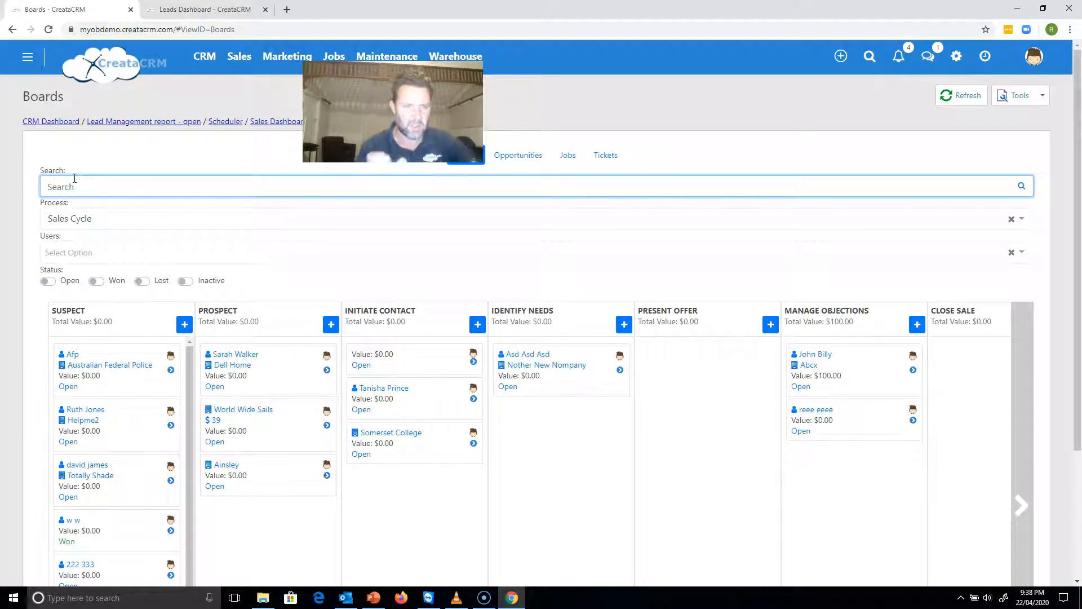
type("sar")
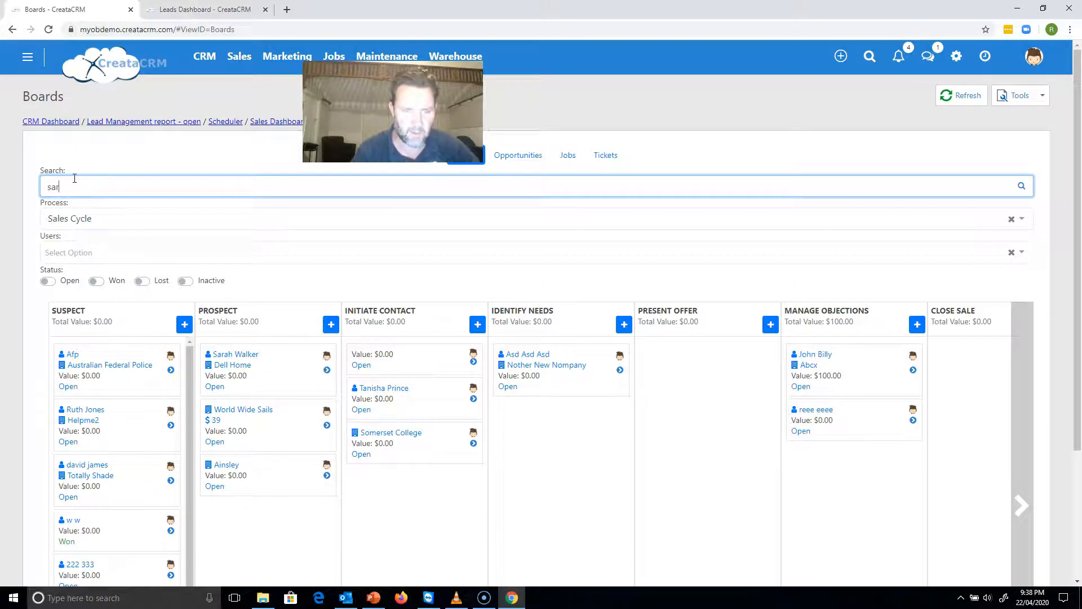
key("BackSpace")
key("BackSpace")
key("BackSpace")
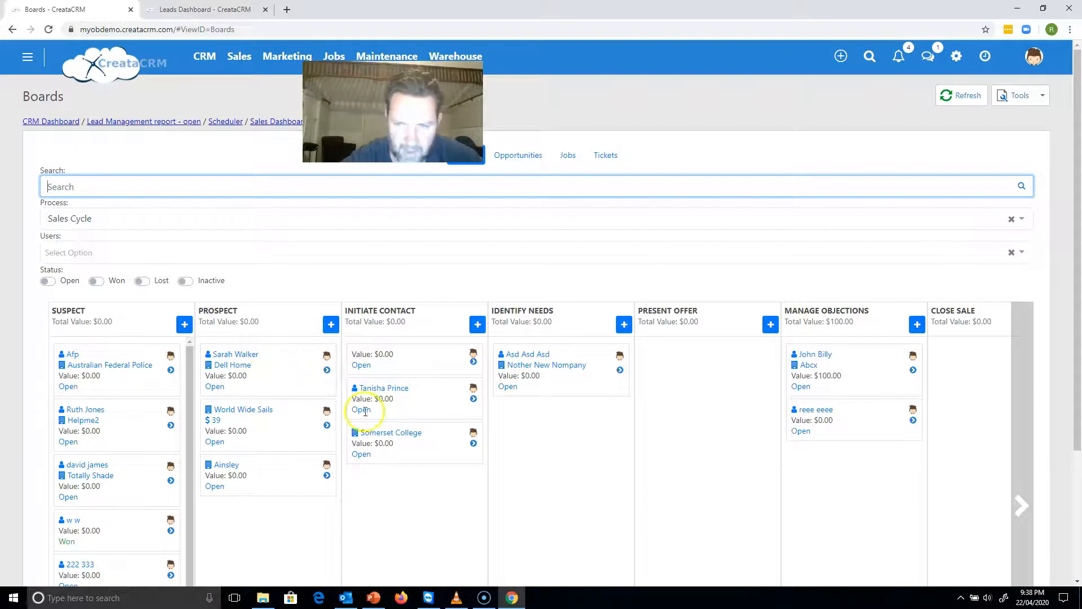
Examine the contact and company details of the leads on the board, including those further down the Suspect stage.
mouse_move(274, 462)
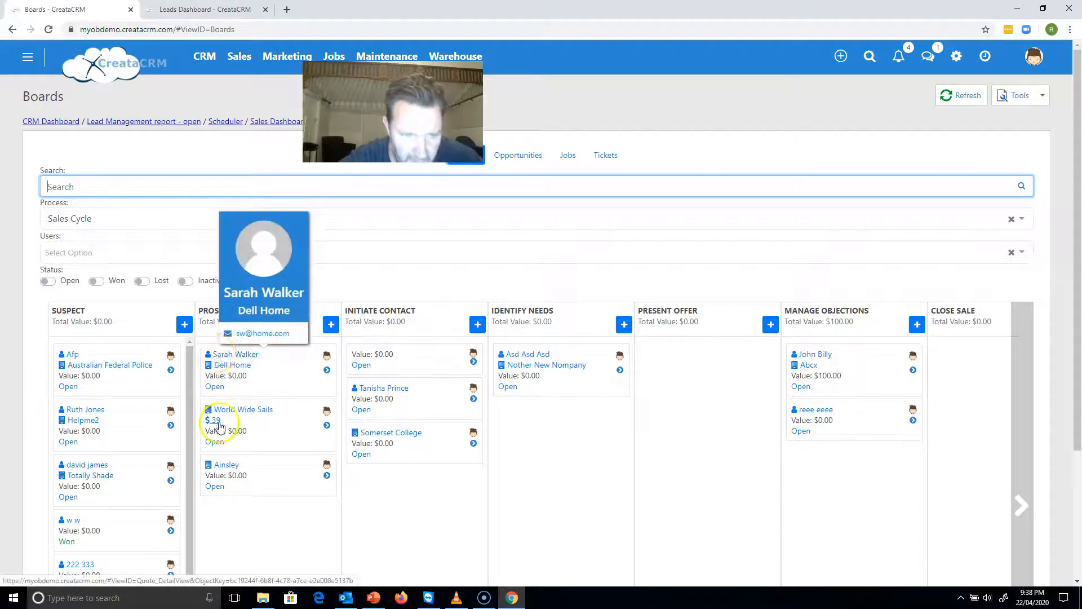
mouse_move(227, 415)
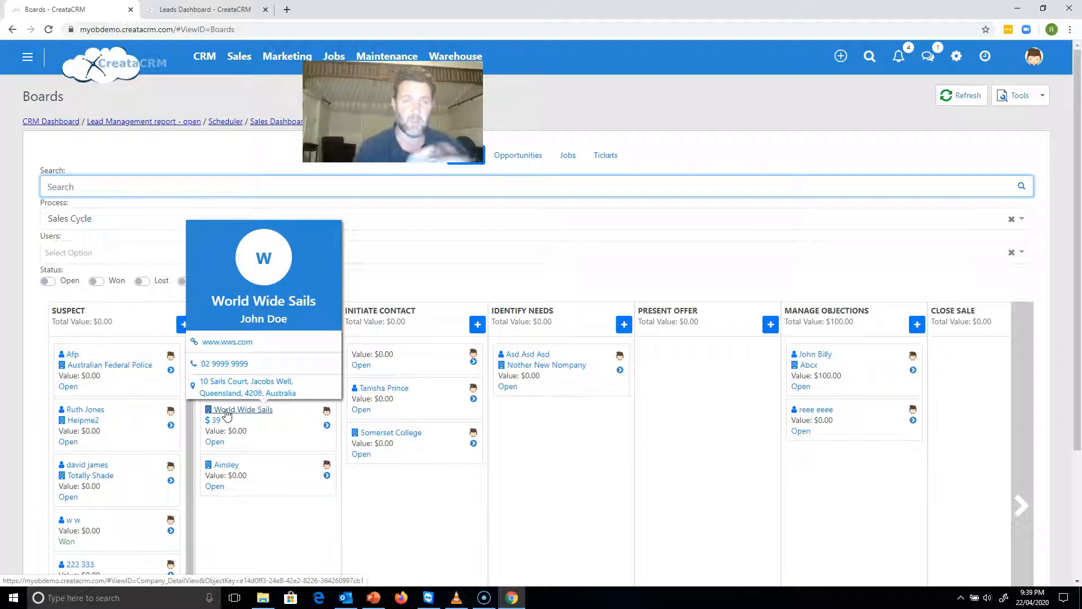
mouse_move(382, 390)
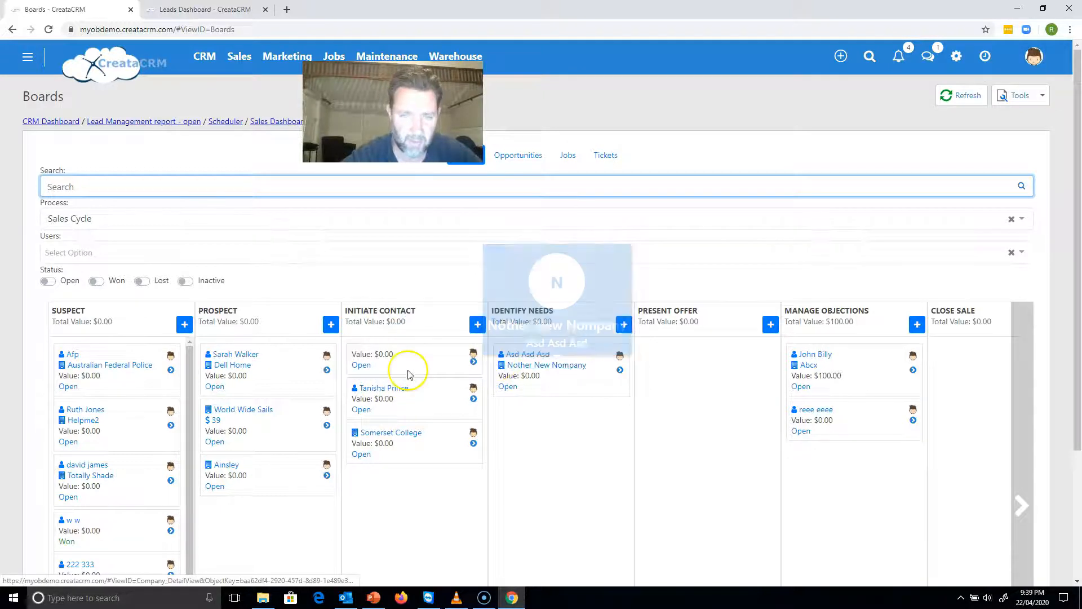
mouse_move(256, 355)
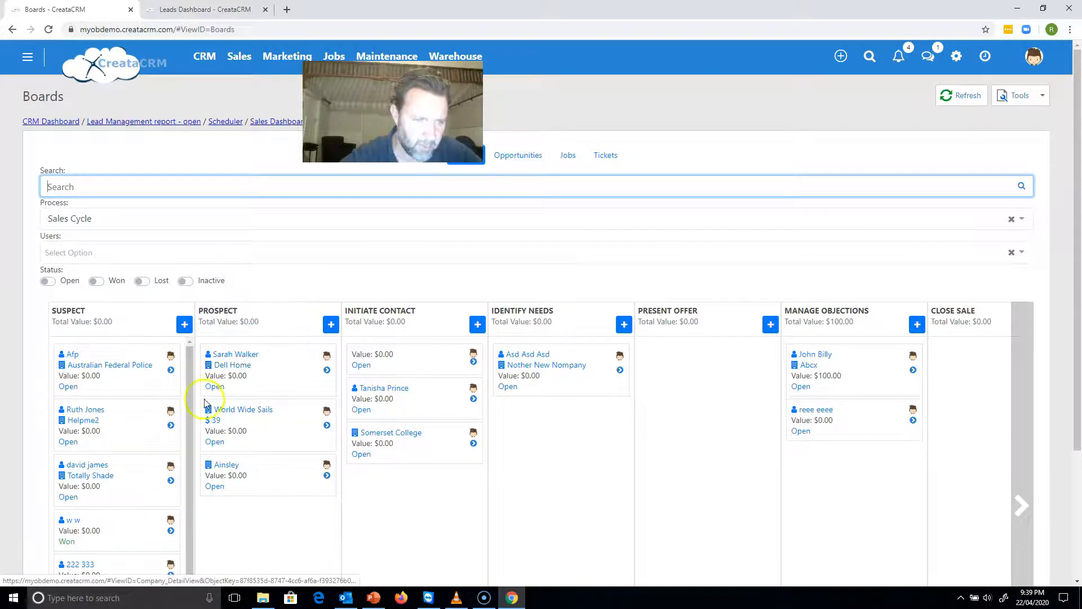
mouse_move(107, 477)
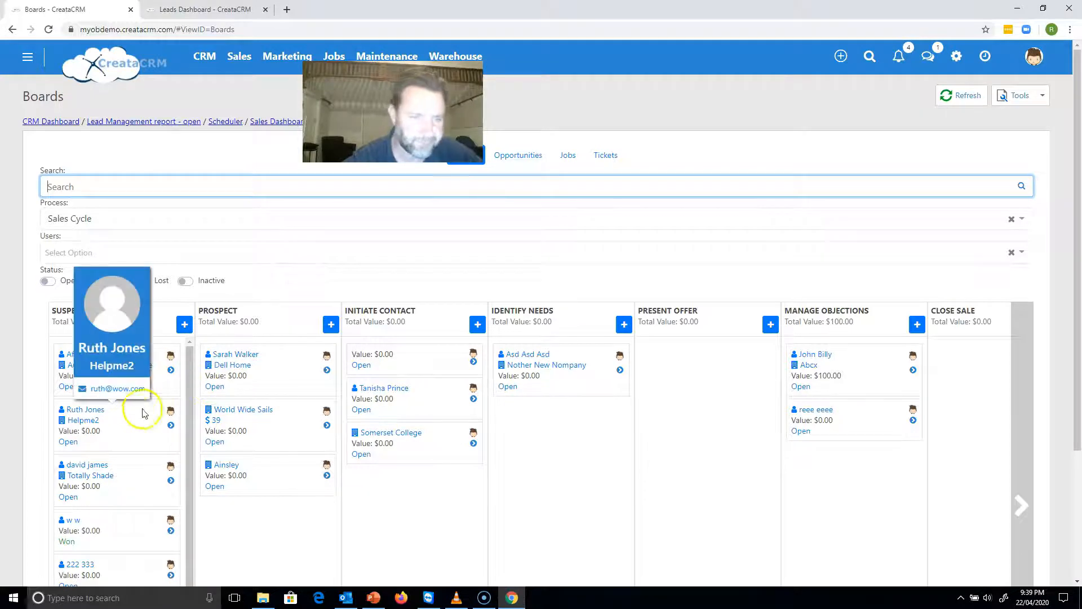
mouse_move(189, 424)
left_mouse_down()
mouse_move(176, 481)
mouse_move(185, 443)
left_mouse_up()
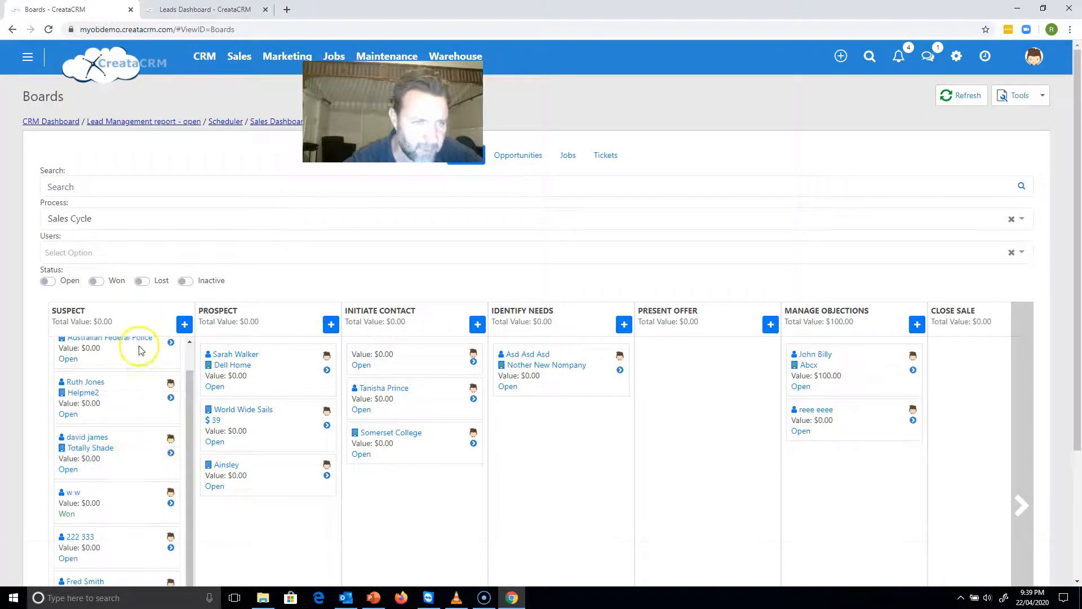
Check the board's Won leads, and set the status filter to Open only.
left_click(102, 285)
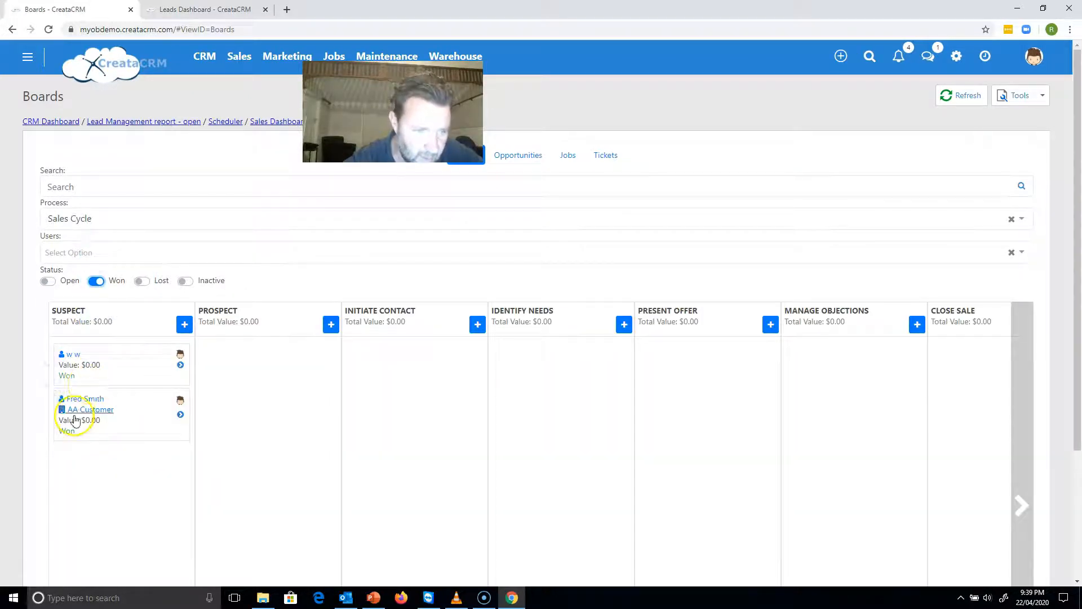
left_click(95, 281)
left_click(75, 281)
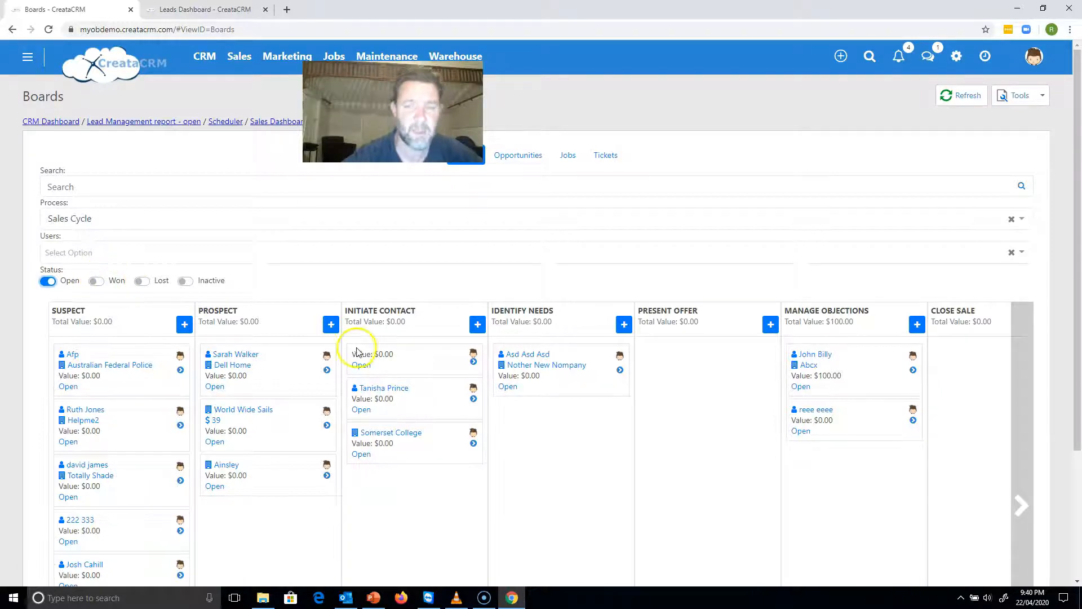
Filter the board by the users Sales, crm and User.
mouse_move(307, 415)
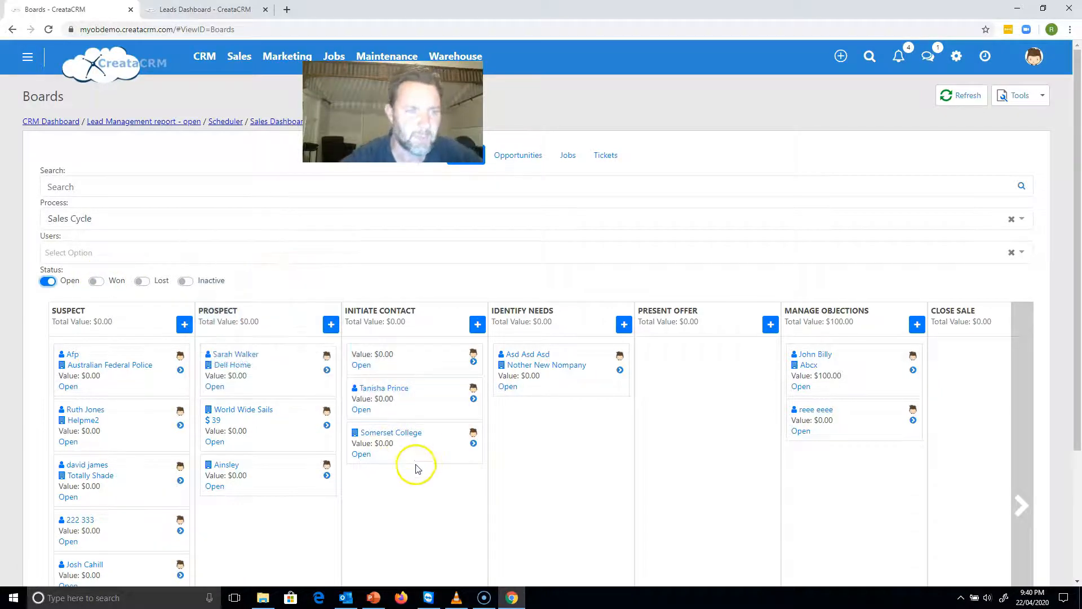
left_click(175, 257)
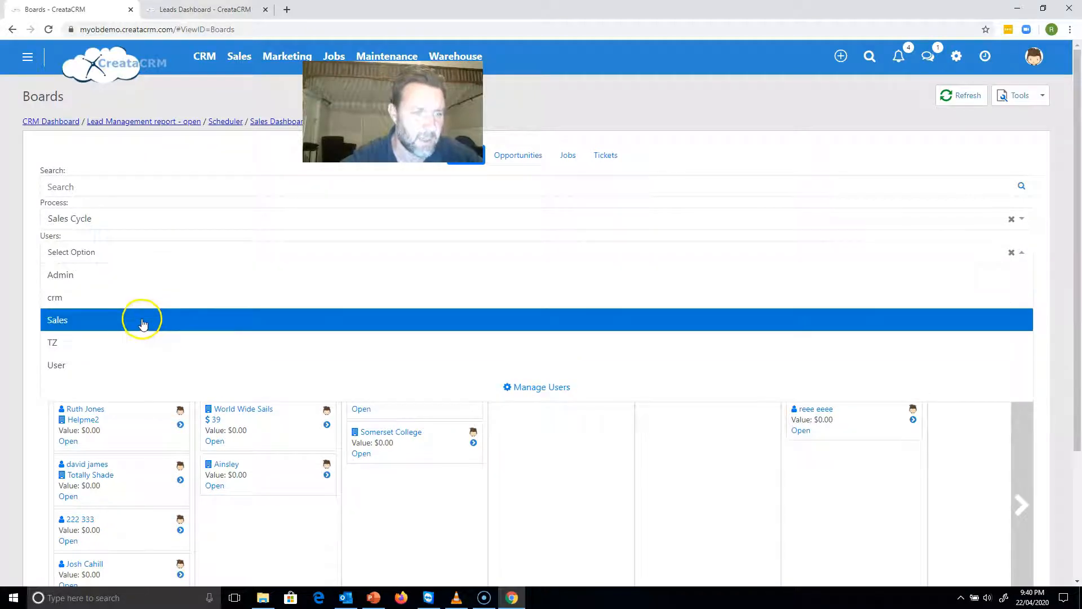
left_click(140, 319)
left_click(157, 264)
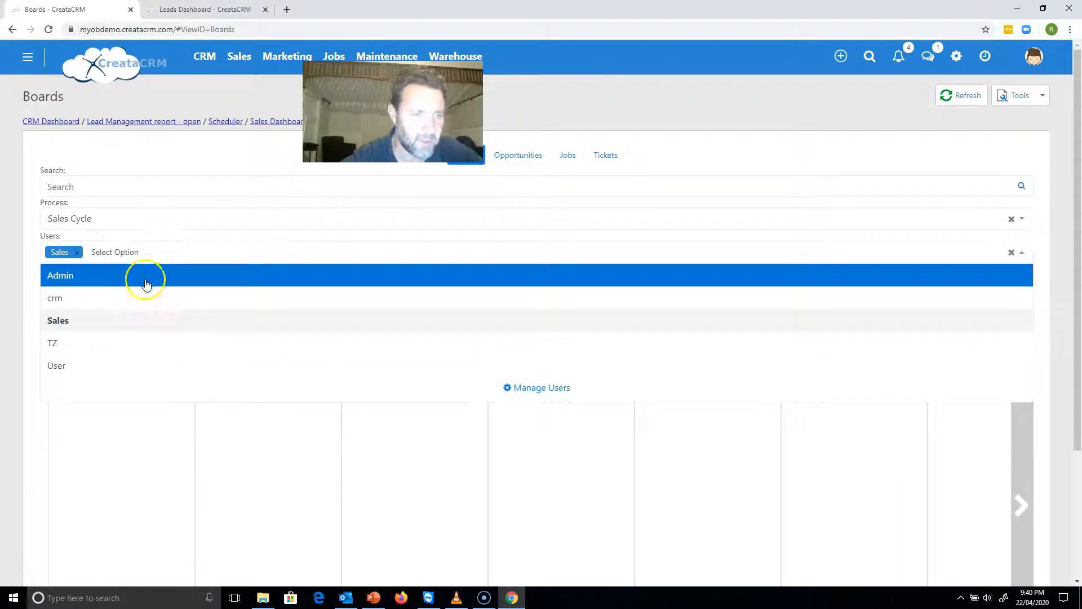
left_click(140, 297)
left_click(176, 261)
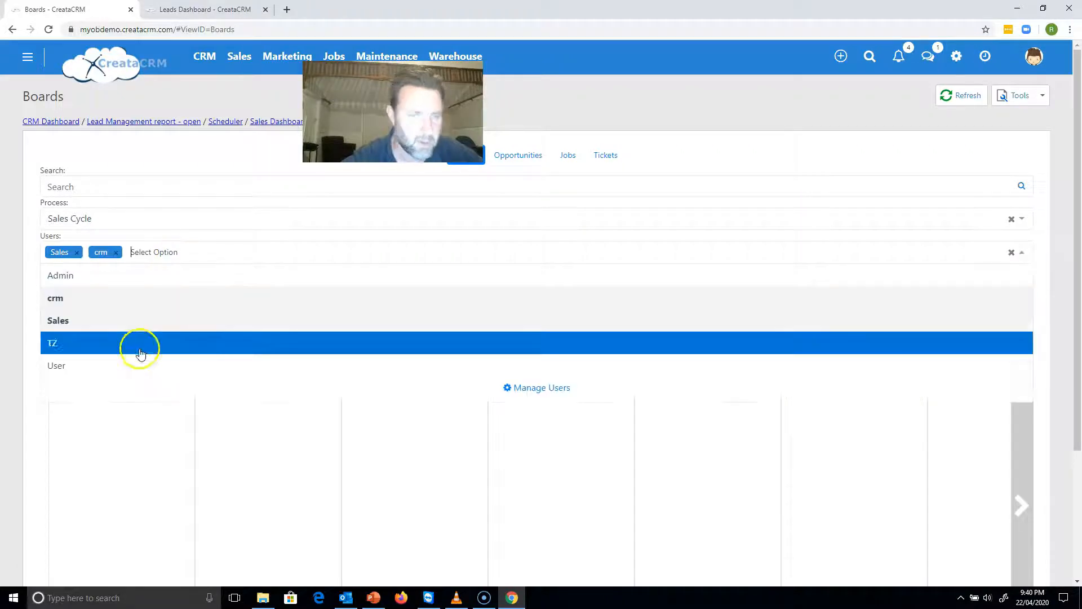
left_click(133, 364)
Clear the selected users from the board's filter and filter by Admin instead.
left_click(157, 252)
left_click(116, 252)
left_click(77, 252)
left_click(77, 282)
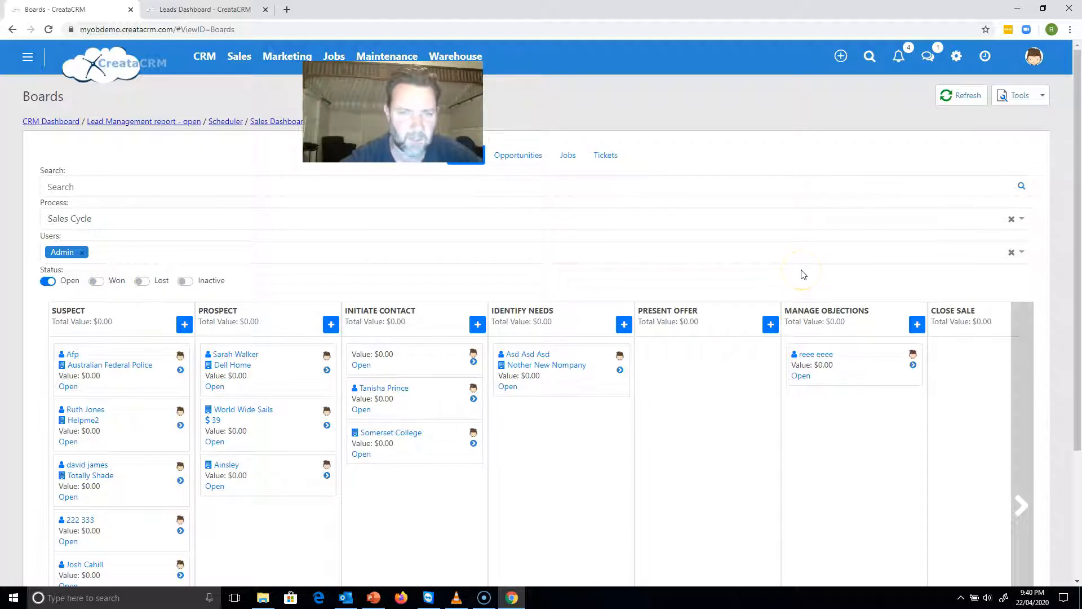
View the new lead form for the Initiate Contact stage and cancel it.
left_click(477, 324)
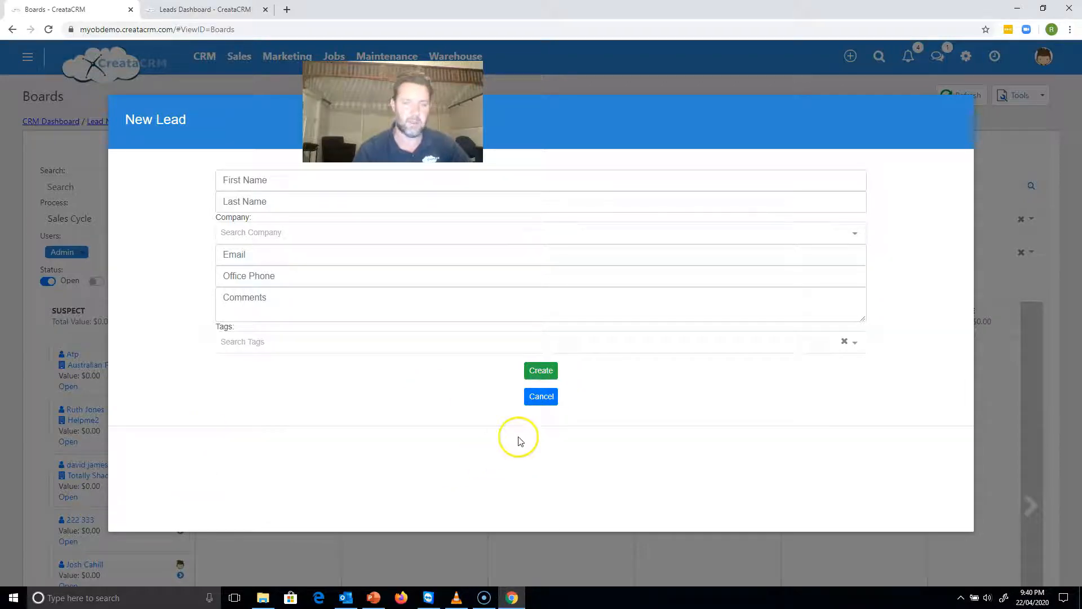
left_click(532, 399)
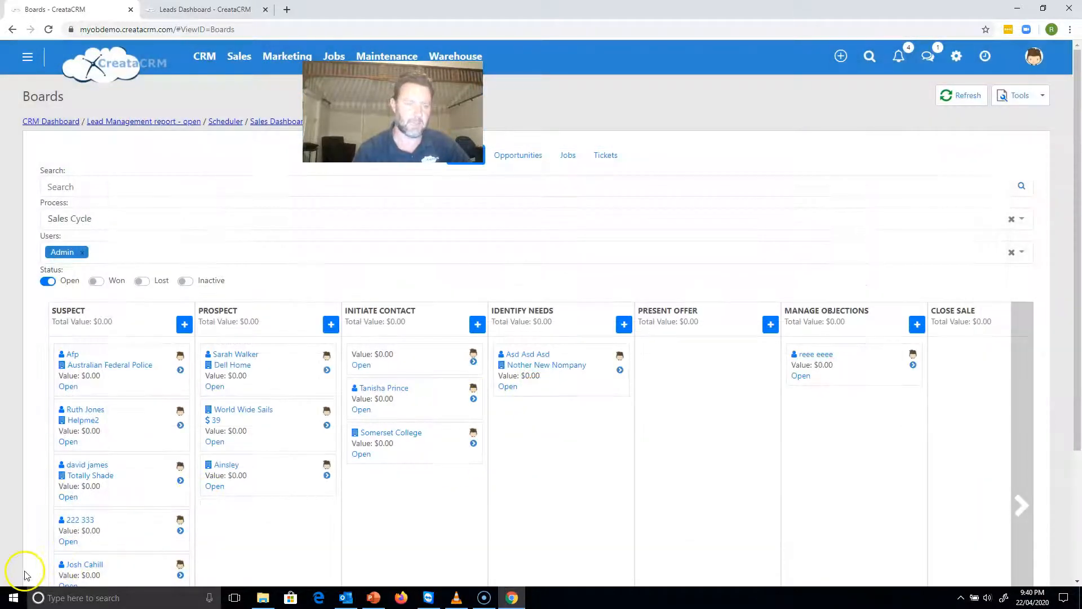
Schedule a Note activity for the Dell Home prospect with subject "cndxzjnkldjklsadjklsajdklsajdklsajdklsadsa" and notes "xzxzxzXZ".
left_click(327, 370)
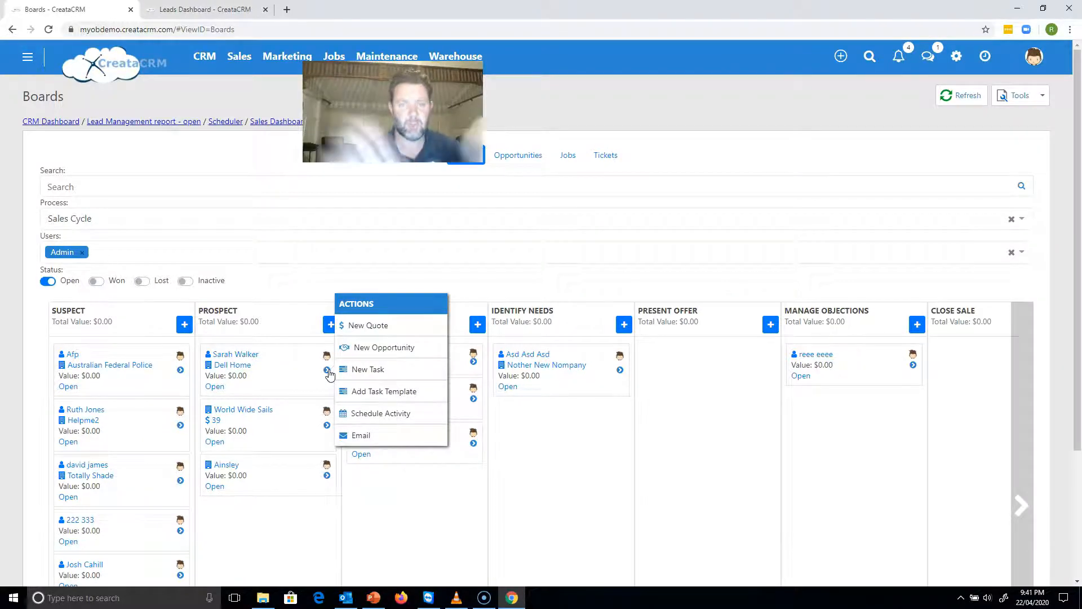
left_click(477, 327)
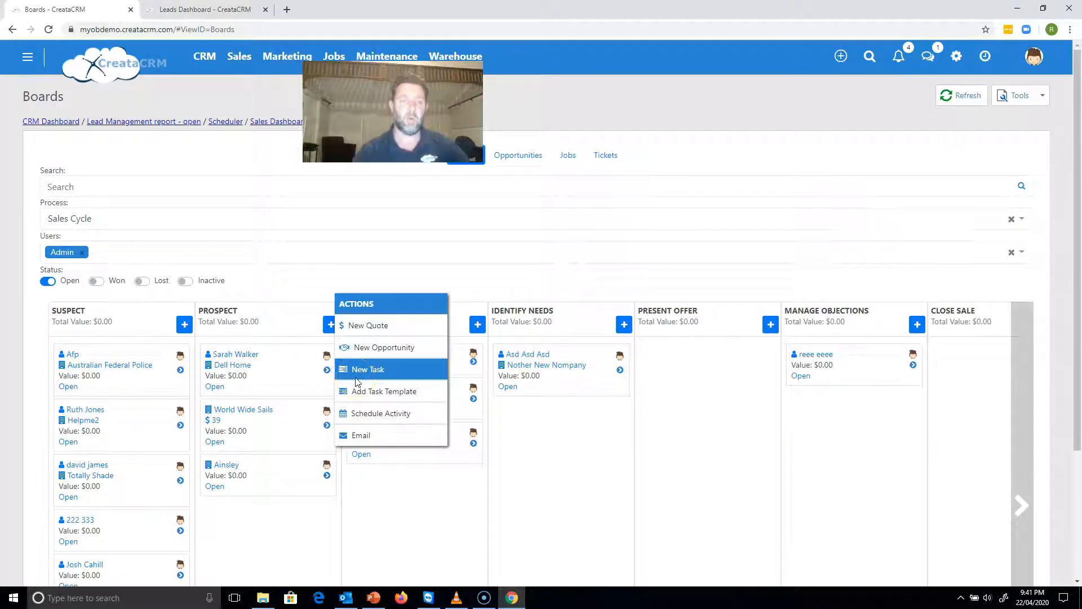
left_click_drag(242, 355, 239, 355)
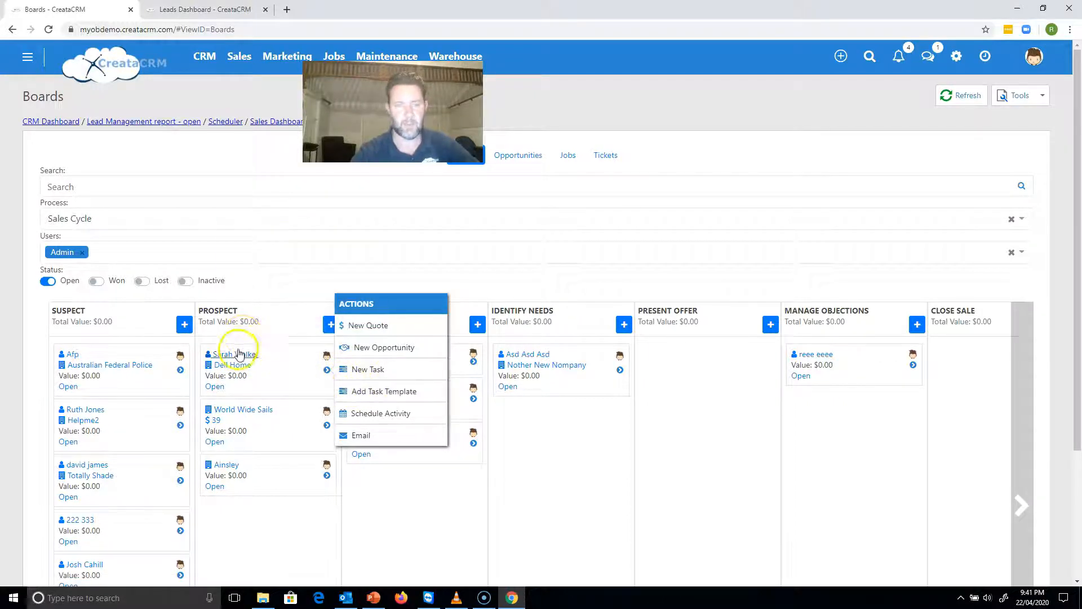
mouse_move(240, 355)
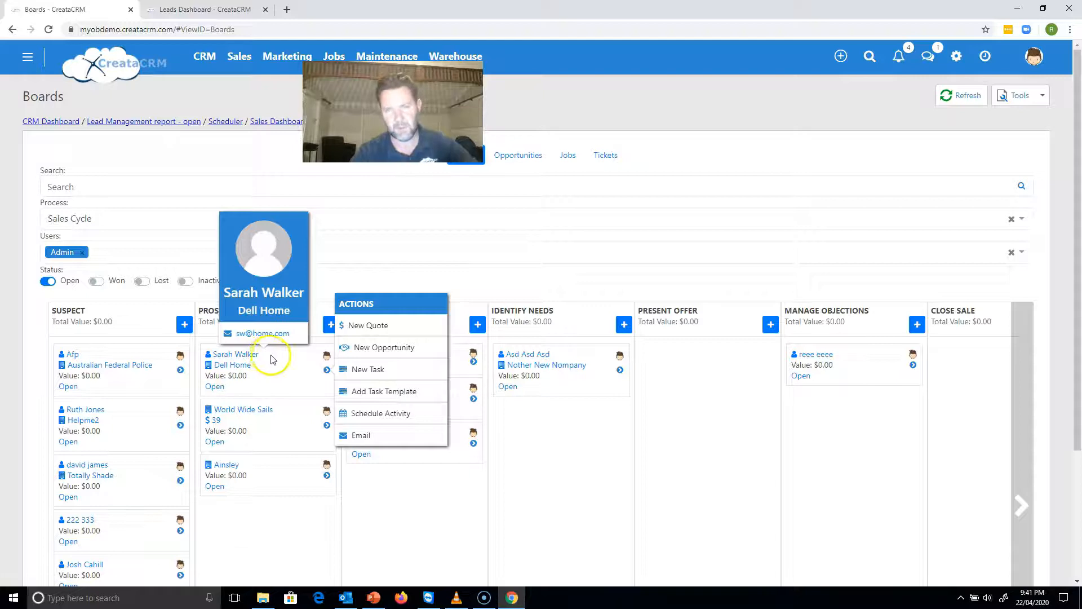
left_click(371, 412)
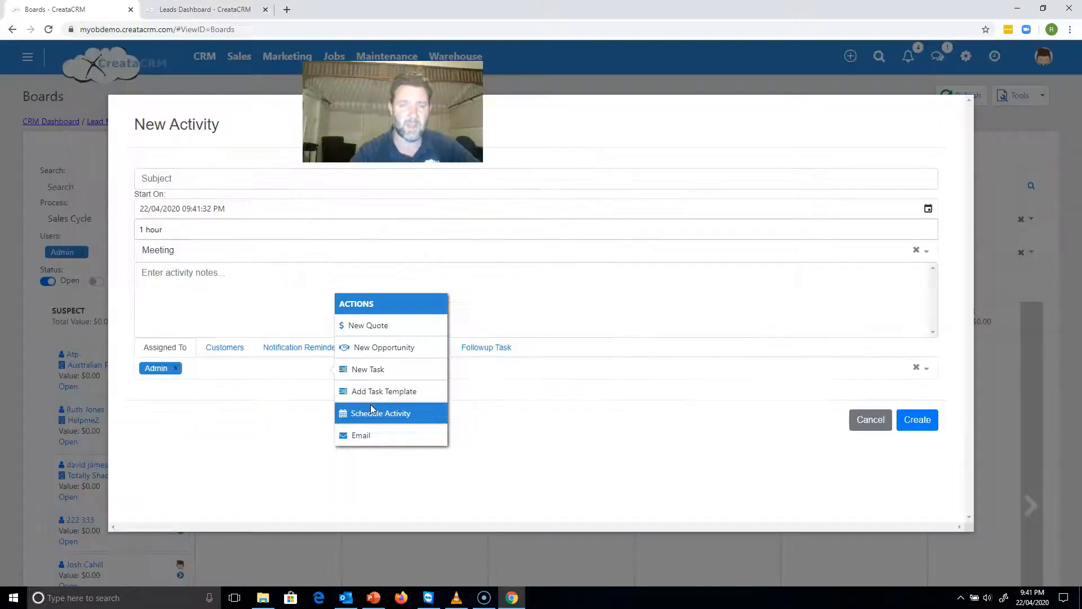
left_click(218, 181)
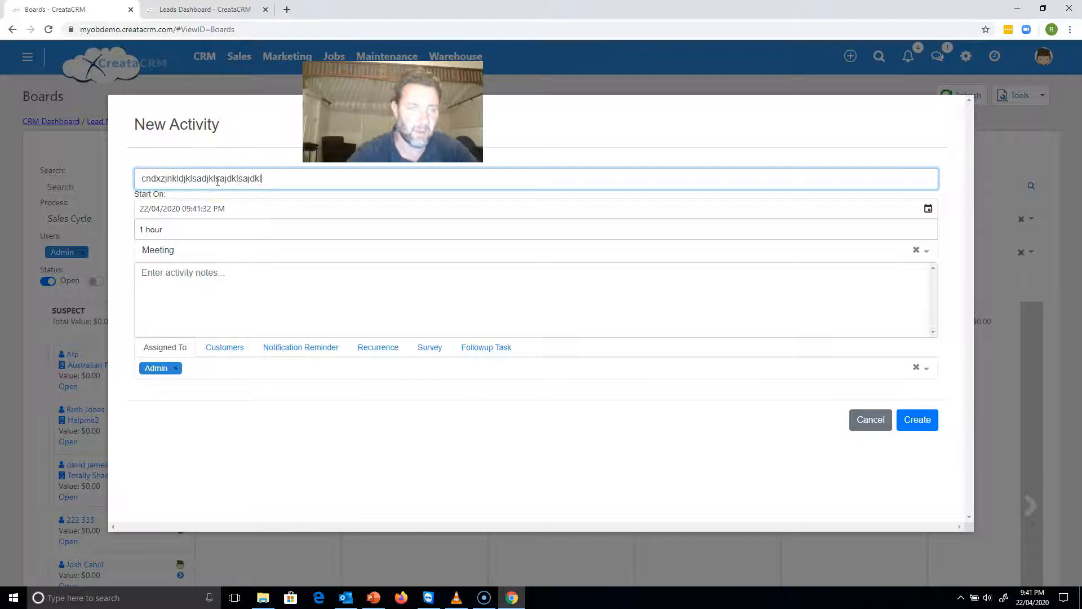
type("cndxzjnkldjklsadjklsajdklsajdklsajdklsadsa")
left_click(168, 328)
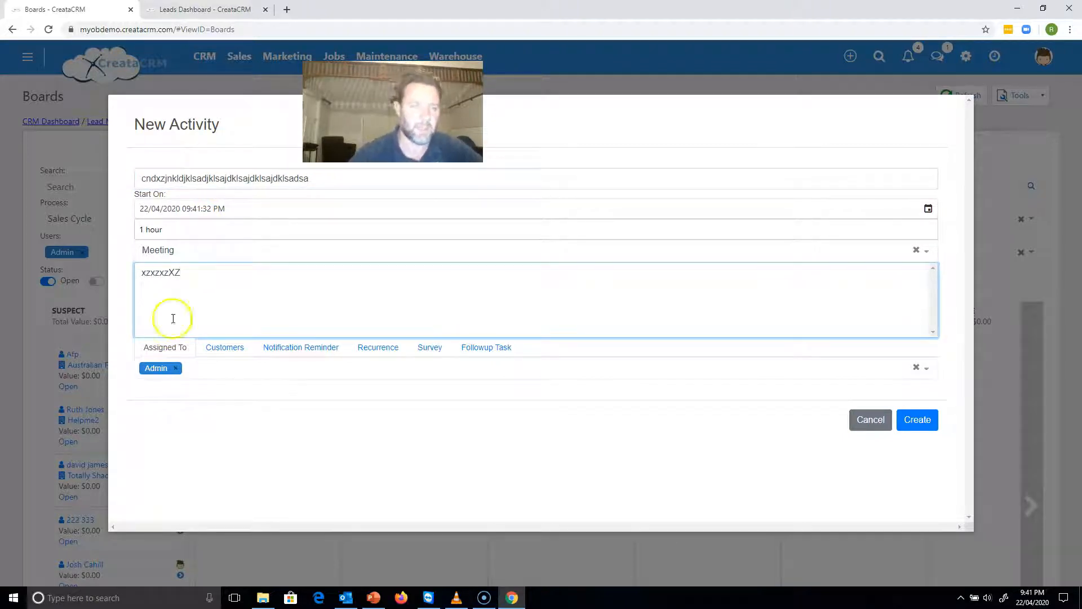
left_click(218, 251)
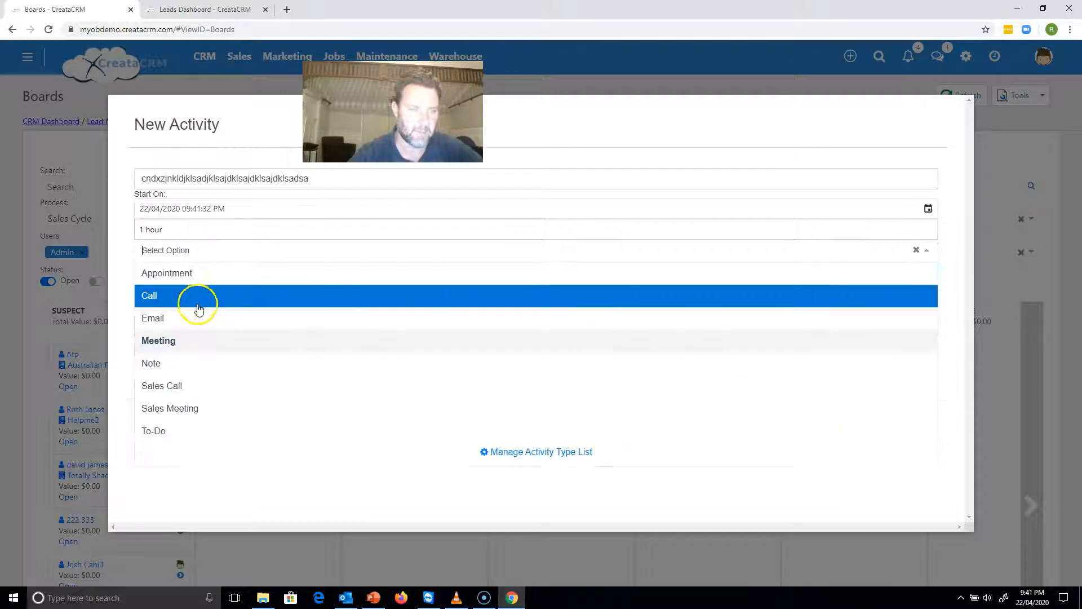
left_click(188, 363)
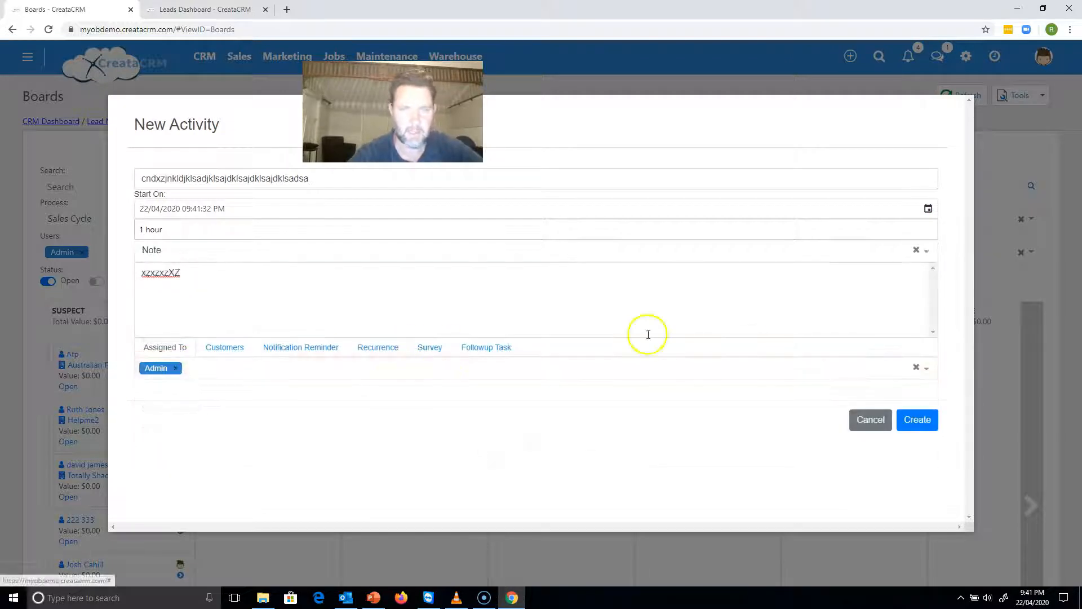
left_click(913, 418)
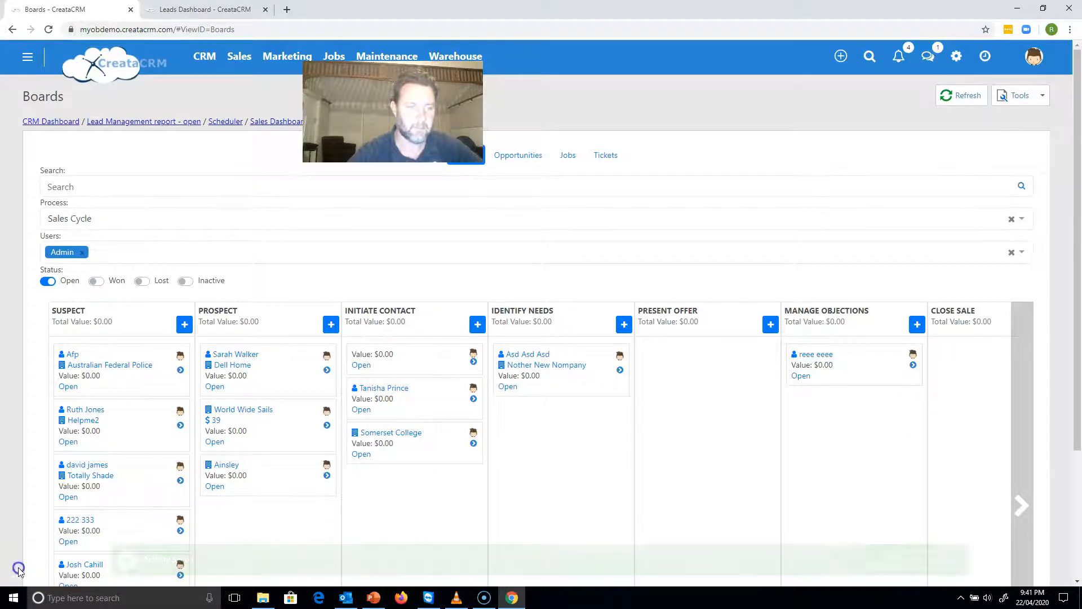
Open the contact record of the Dell Home prospect to check the activity timeline.
left_click(234, 354)
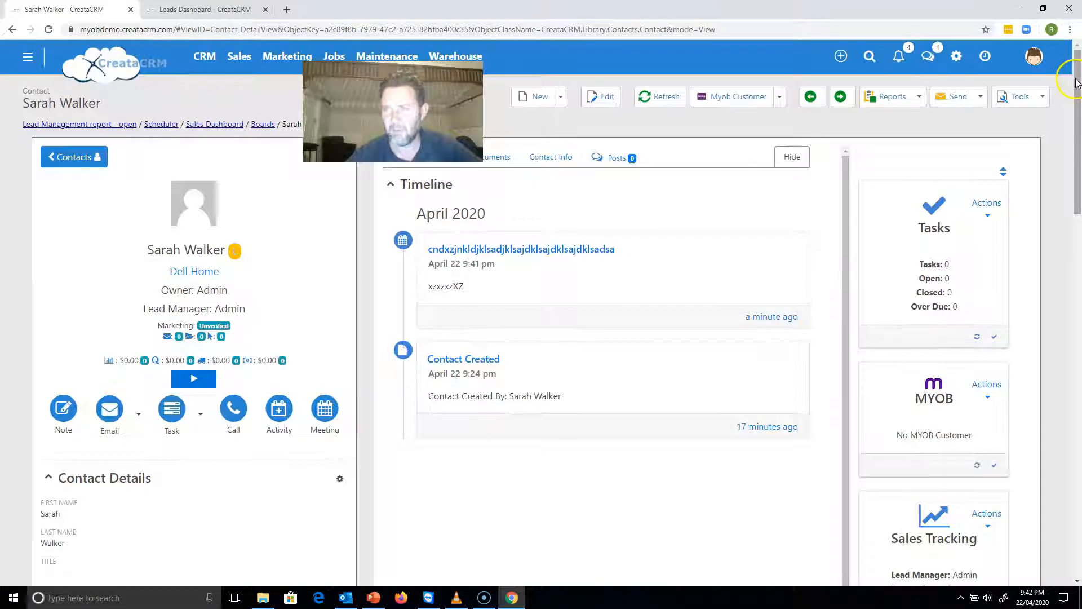
Fill in the contact's office phone number in the contact details and save it.
left_click_drag(1075, 83, 1065, 145)
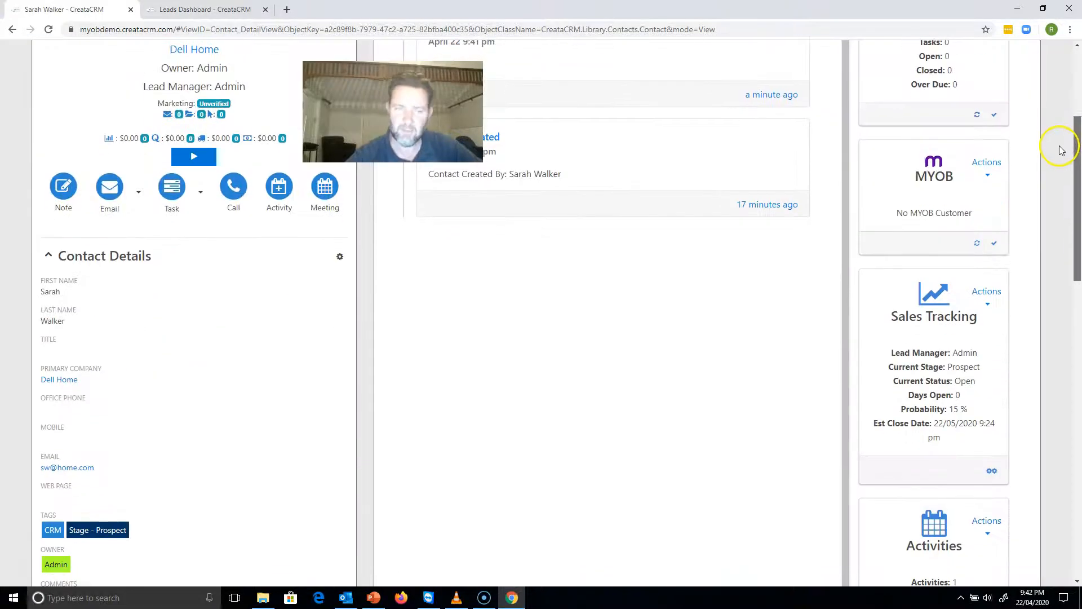
left_click(49, 411)
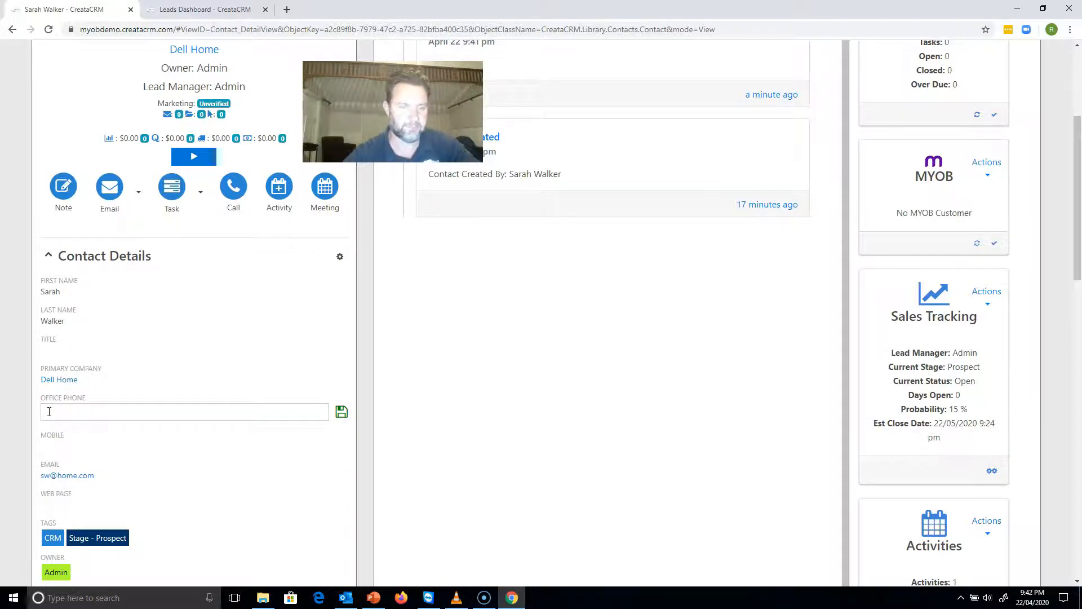
scroll(49, 411, "up", 1)
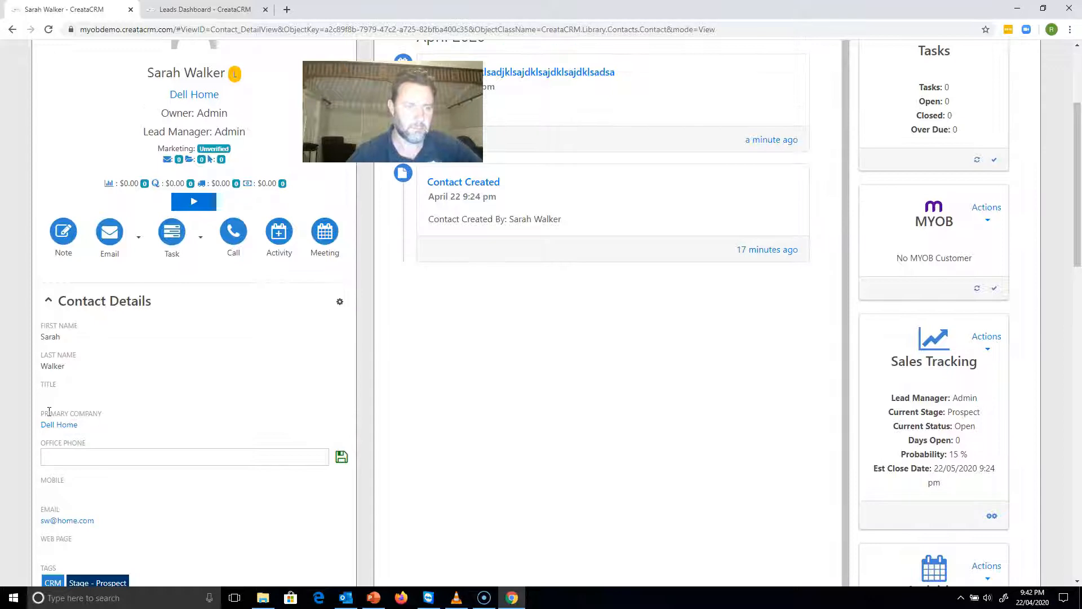
left_click(54, 461)
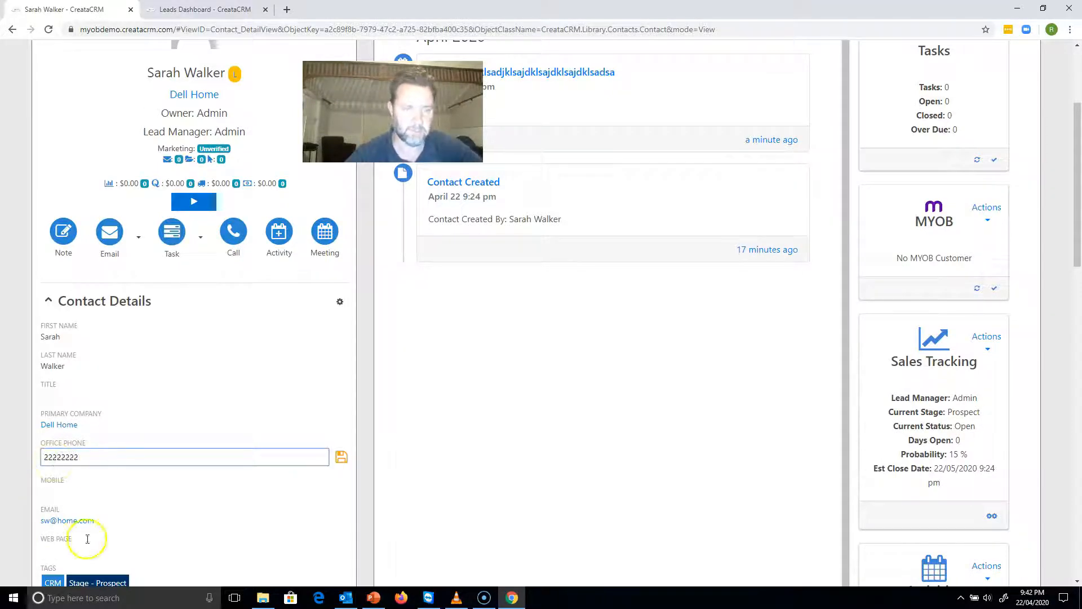
left_click(342, 456)
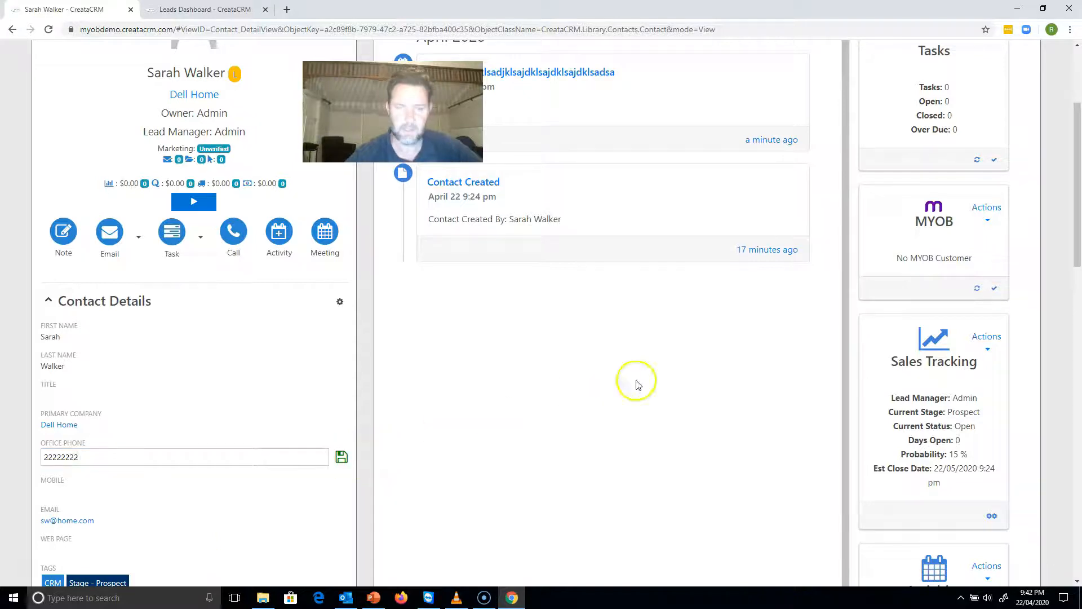
left_click_drag(1071, 212, 1063, 96)
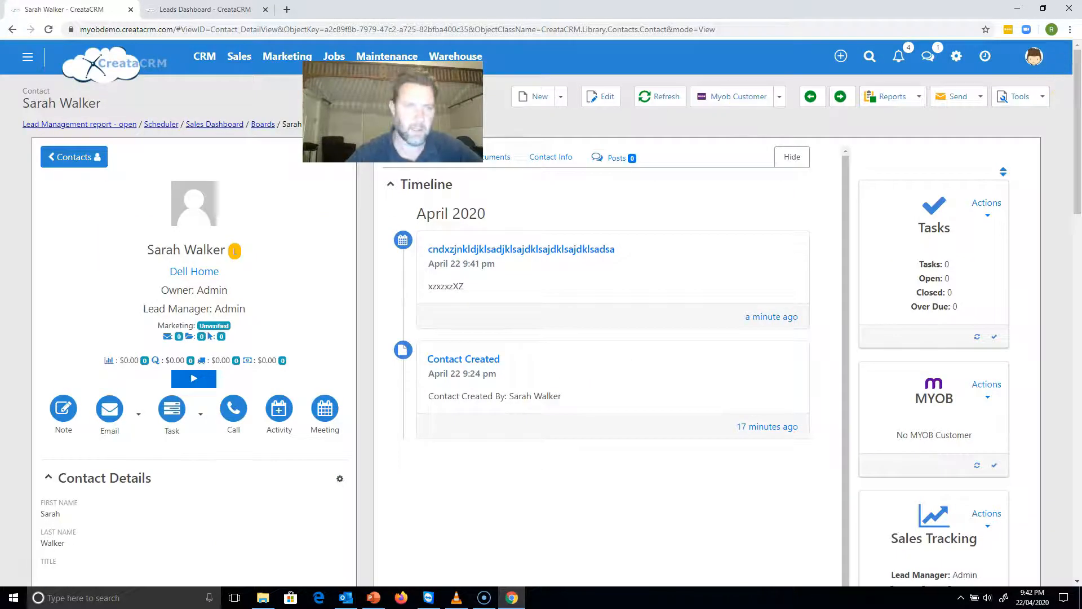
Return to the Sales Board and start a new task for the Dell Home prospect, with a subject asking to call the contact.
left_click(265, 124)
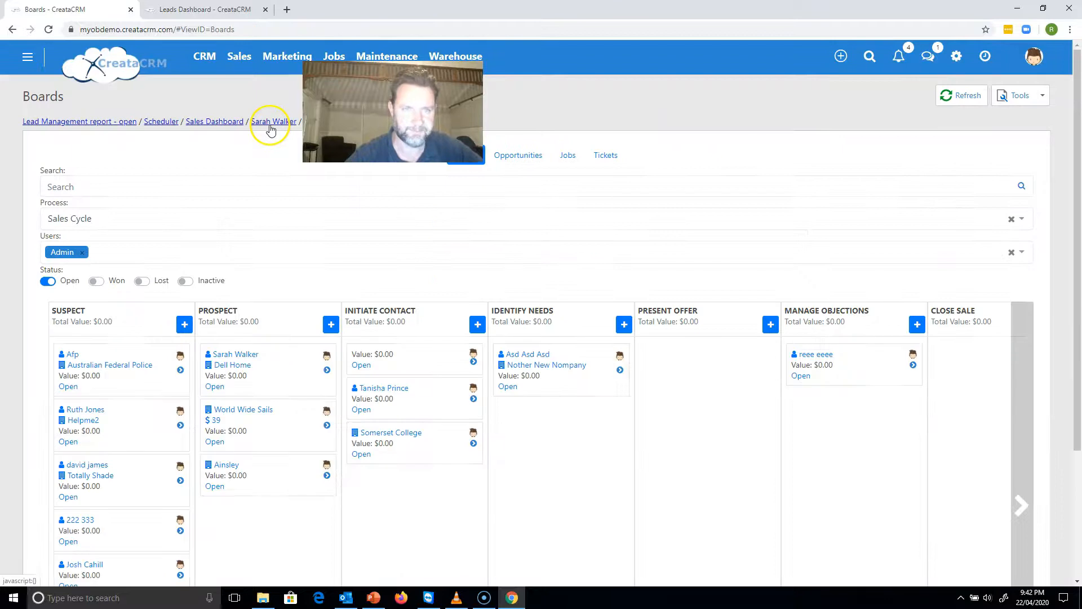
mouse_move(246, 354)
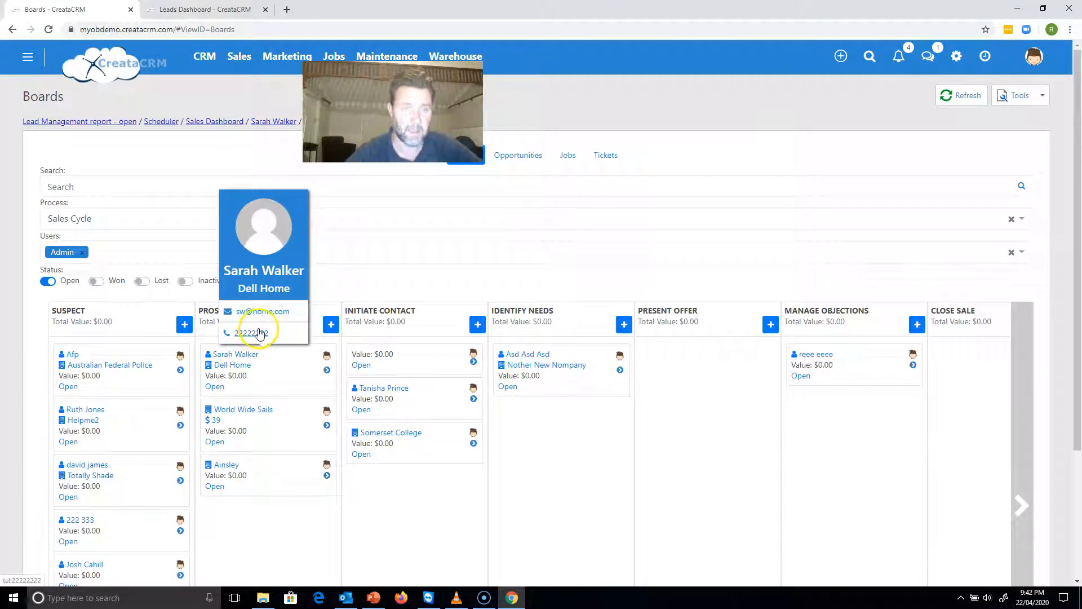
left_click(328, 370)
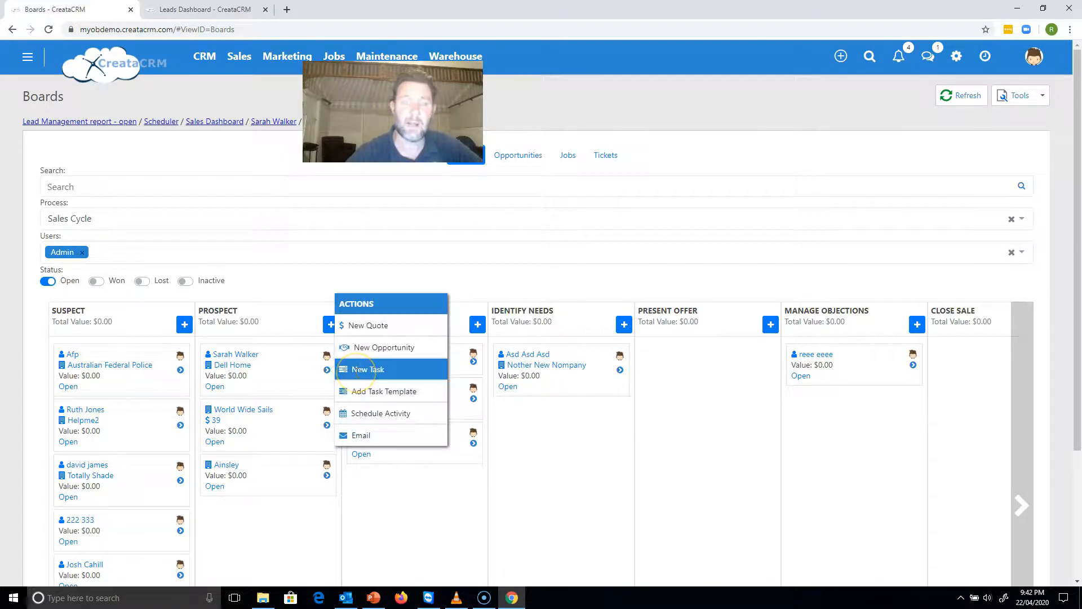
left_click(361, 369)
left_click(193, 176)
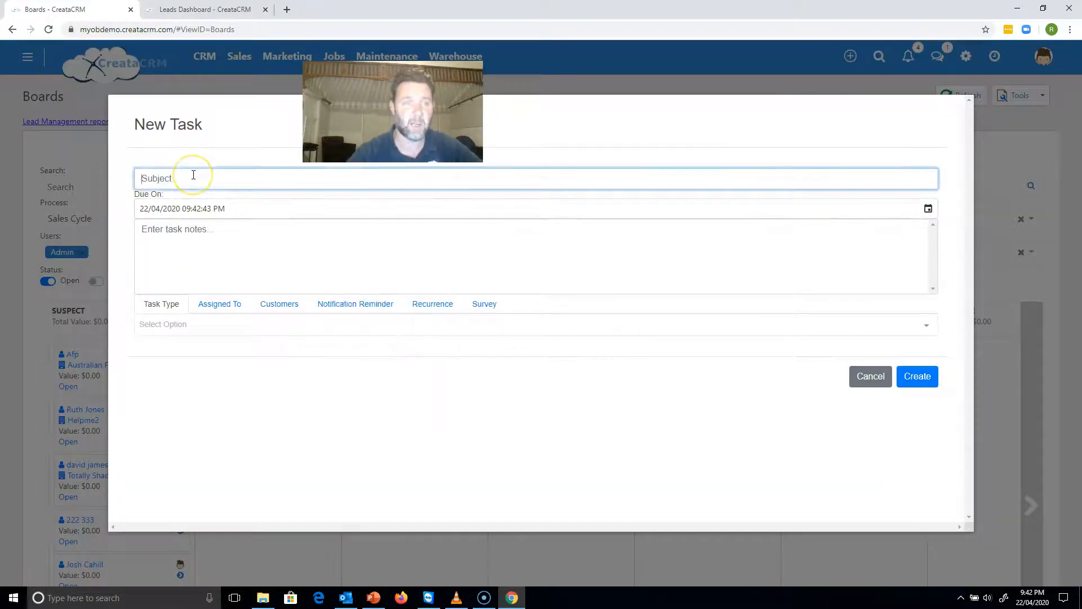
type("please call sarah")
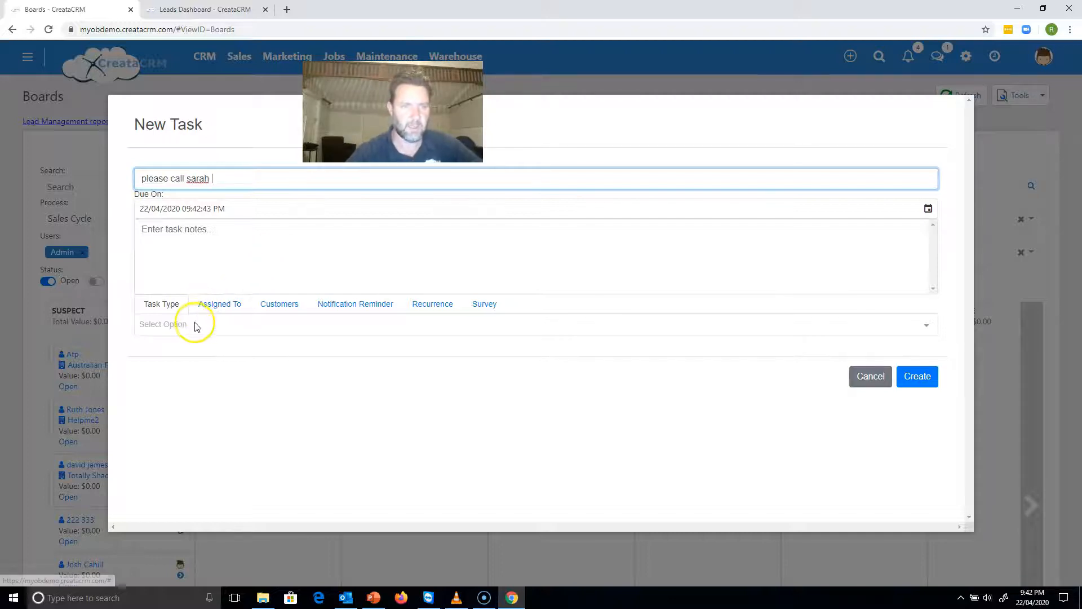
left_click(197, 327)
left_click(182, 367)
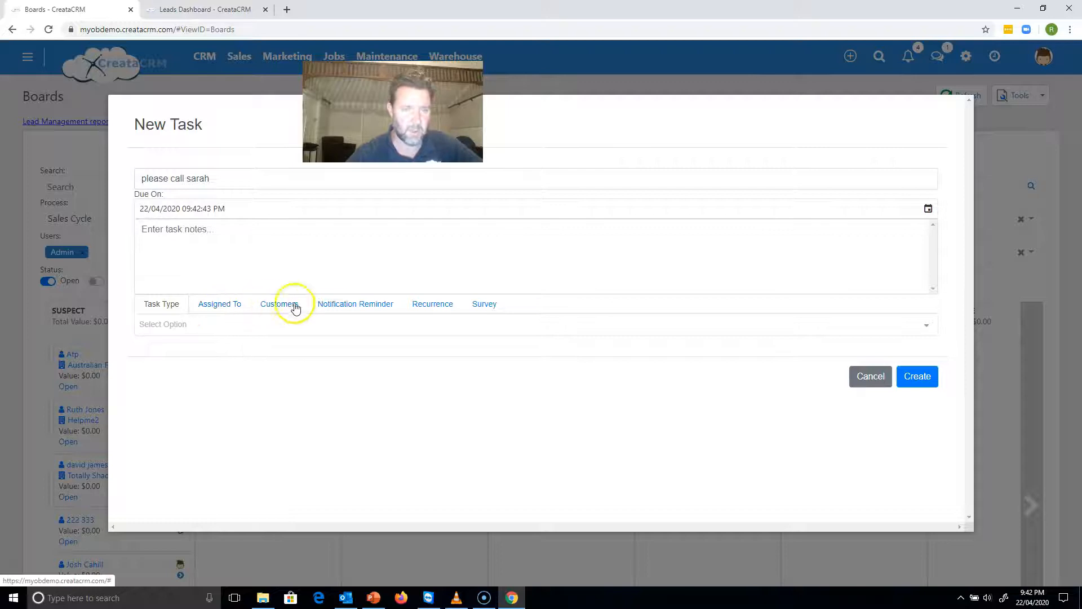
Turn on the task's notification reminder, set its due date to 23/04/2020, and create the task.
left_click(344, 309)
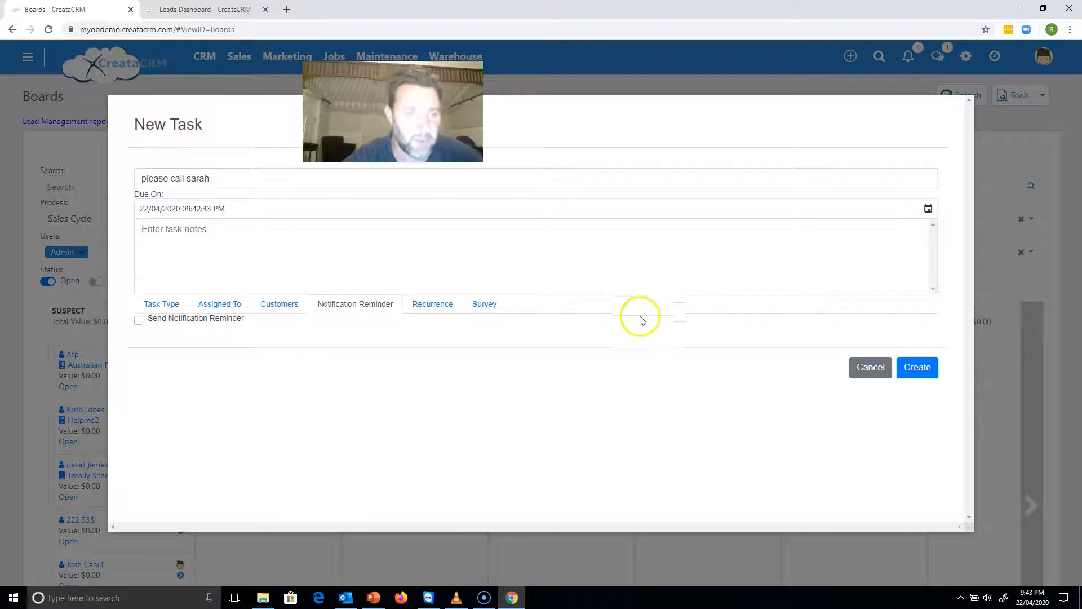
left_click(143, 326)
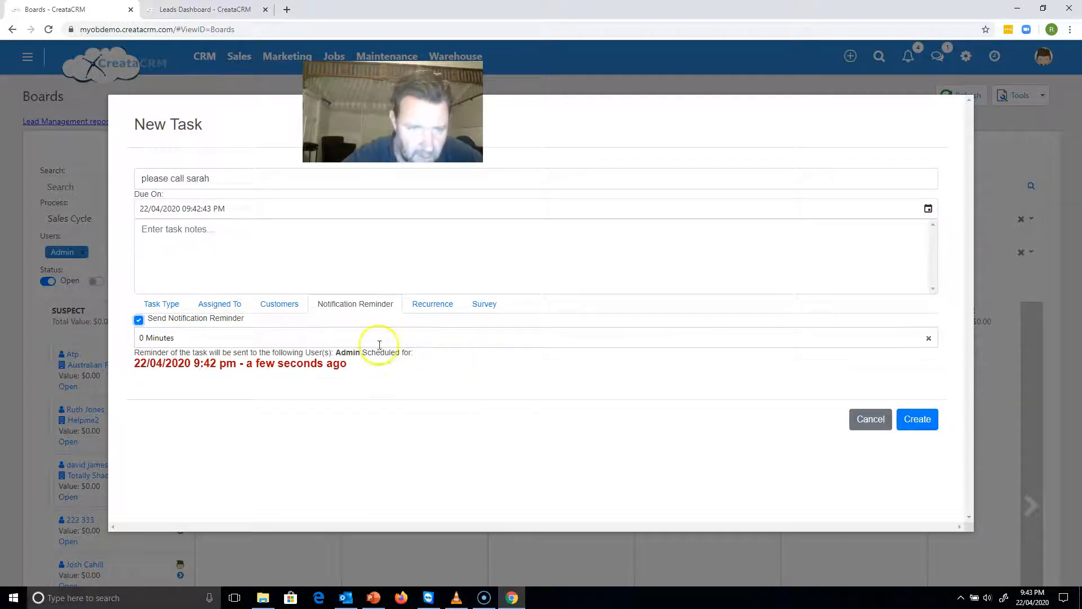
left_click(928, 209)
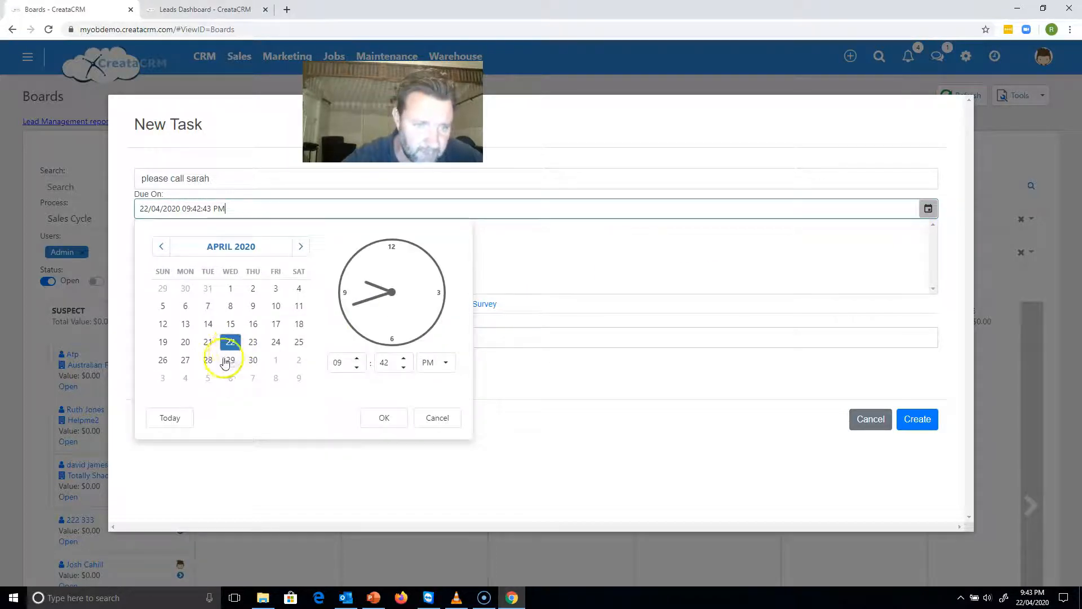
left_click(252, 342)
left_click(370, 417)
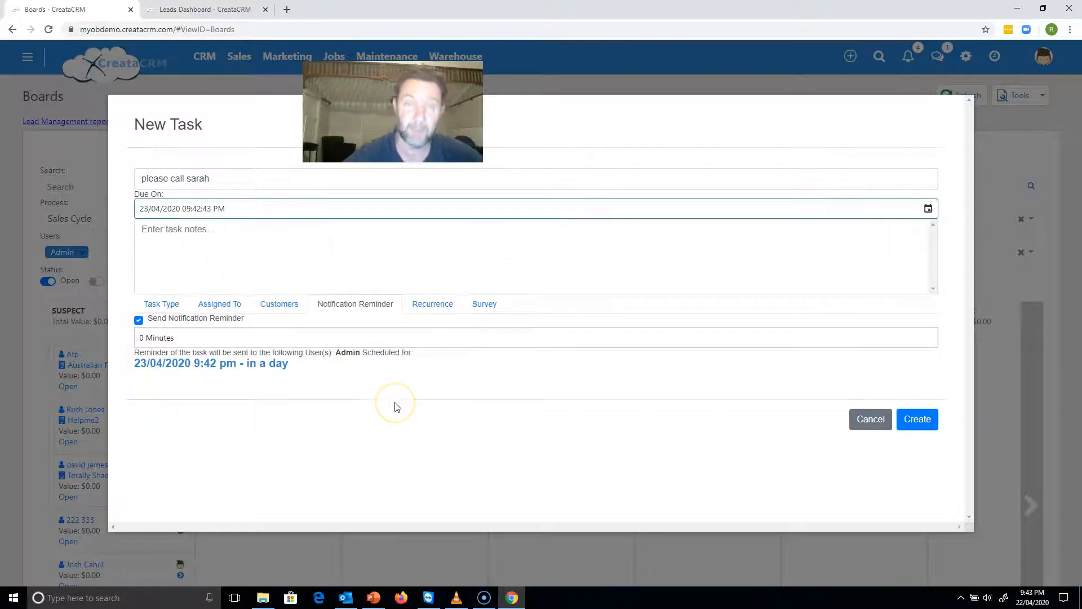
left_click(918, 422)
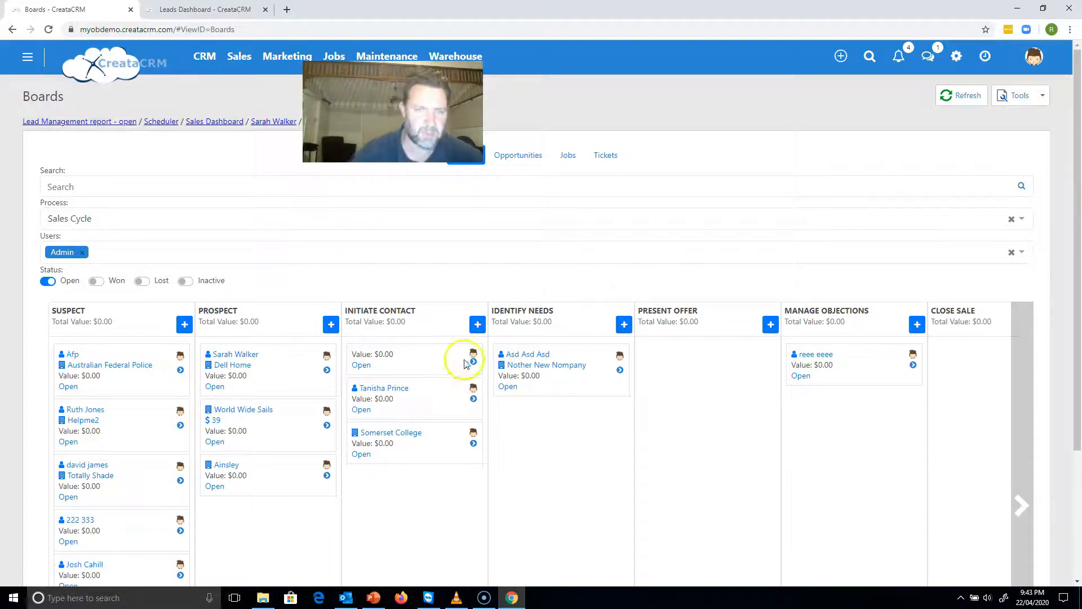
Move the Dell Home lead to the Identify Needs stage and start a new quote for it.
left_click_drag(237, 357, 511, 374)
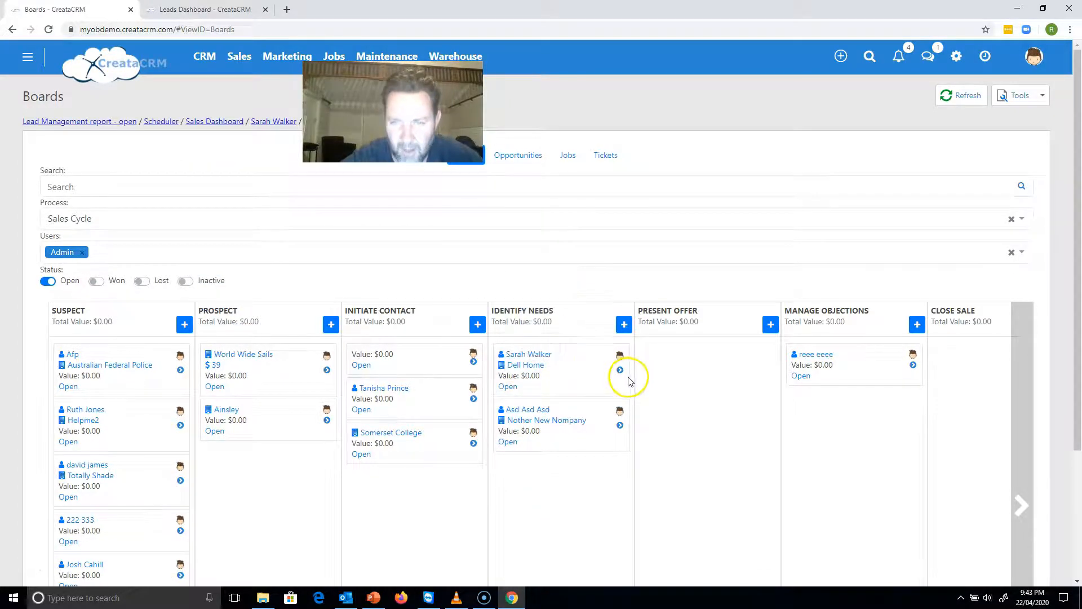
left_click(620, 371)
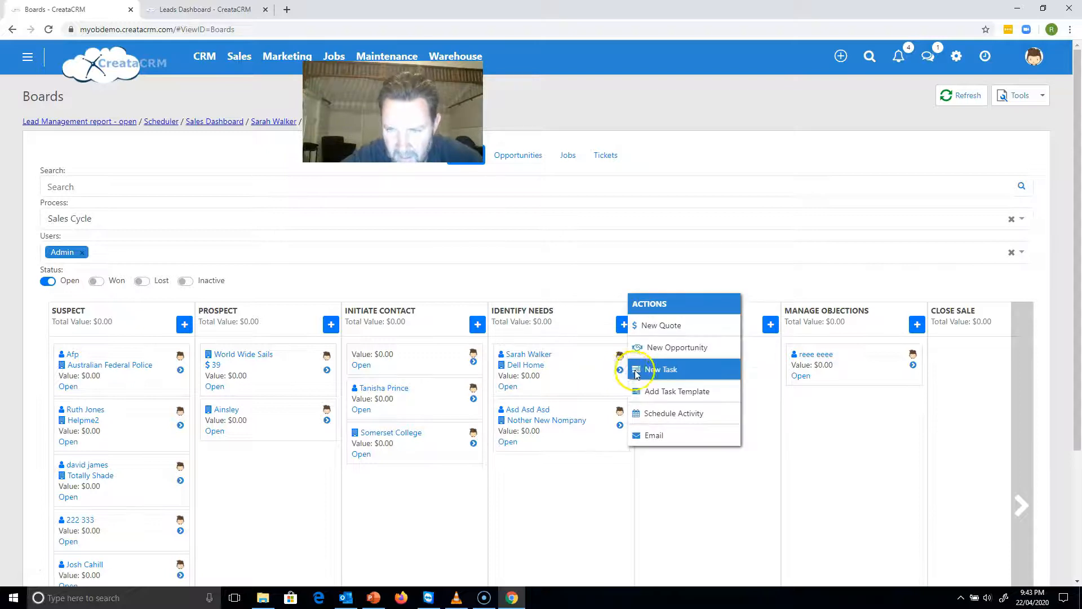
left_click(633, 326)
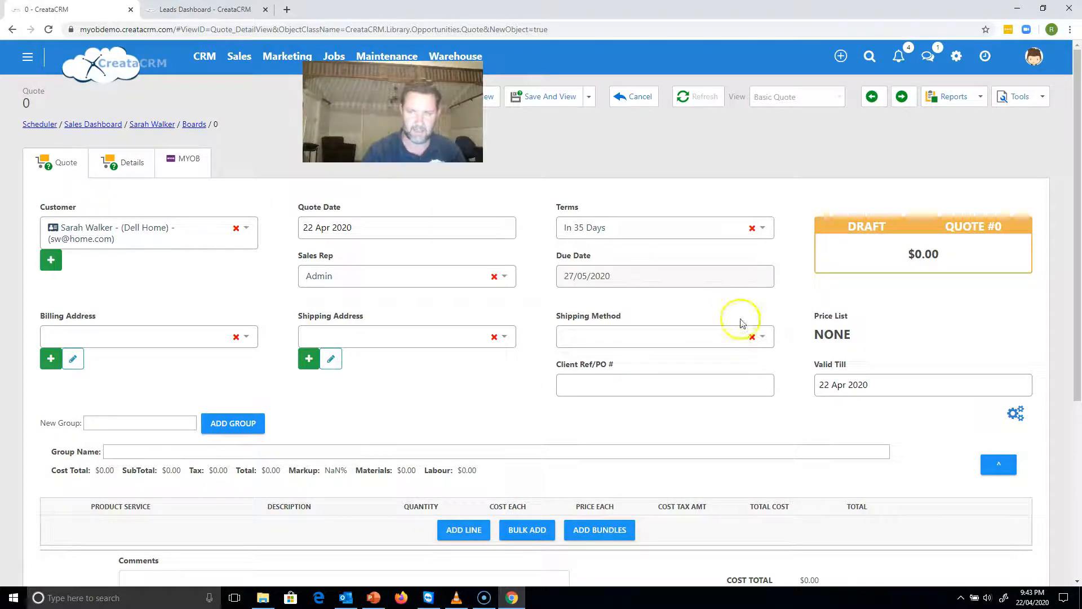
Add a Cinefix Tilt and Swivel line to the quote, and return to the Sales Board without saving.
left_click(459, 529)
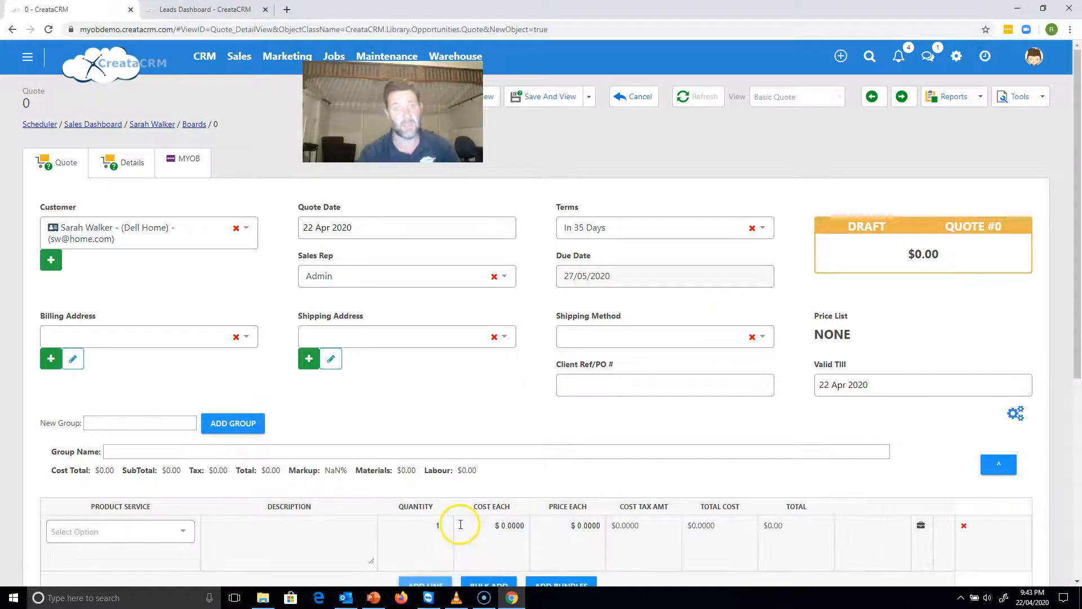
left_click(181, 528)
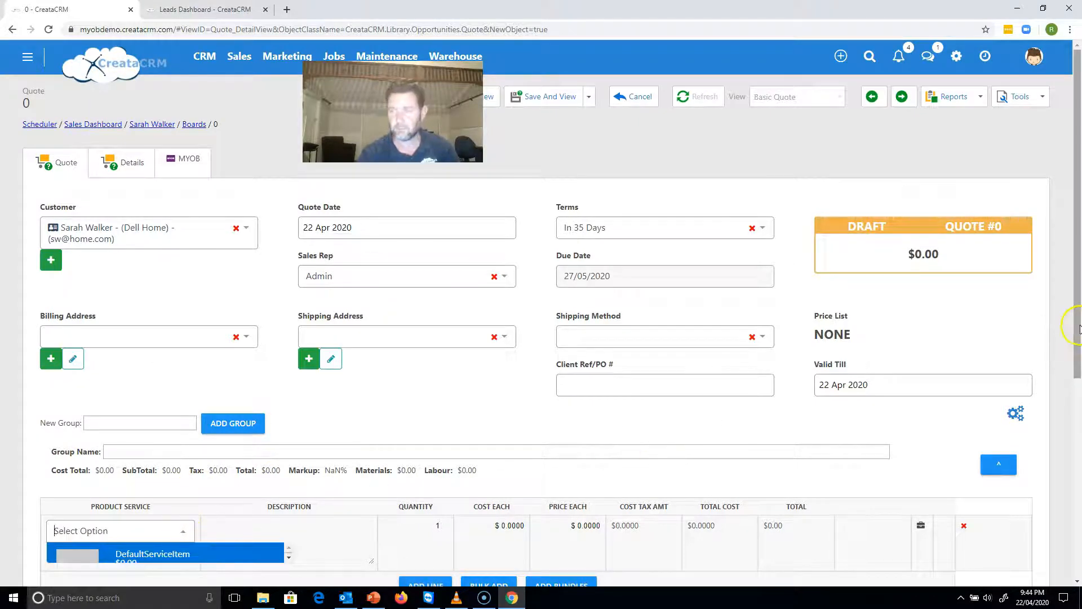
left_click_drag(1080, 329, 1067, 399)
left_click(181, 426)
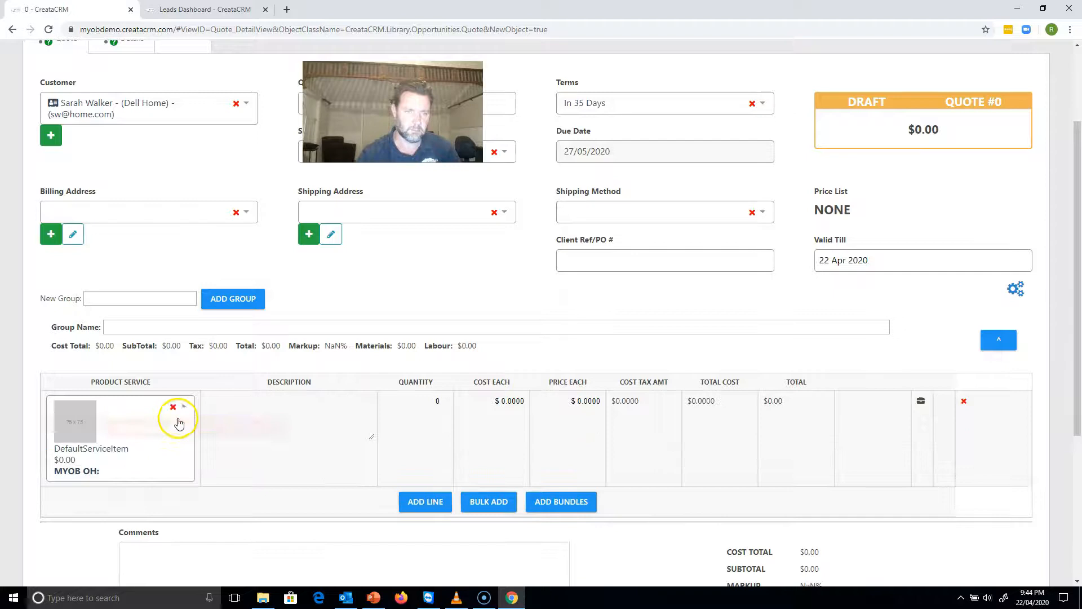
left_click(184, 408)
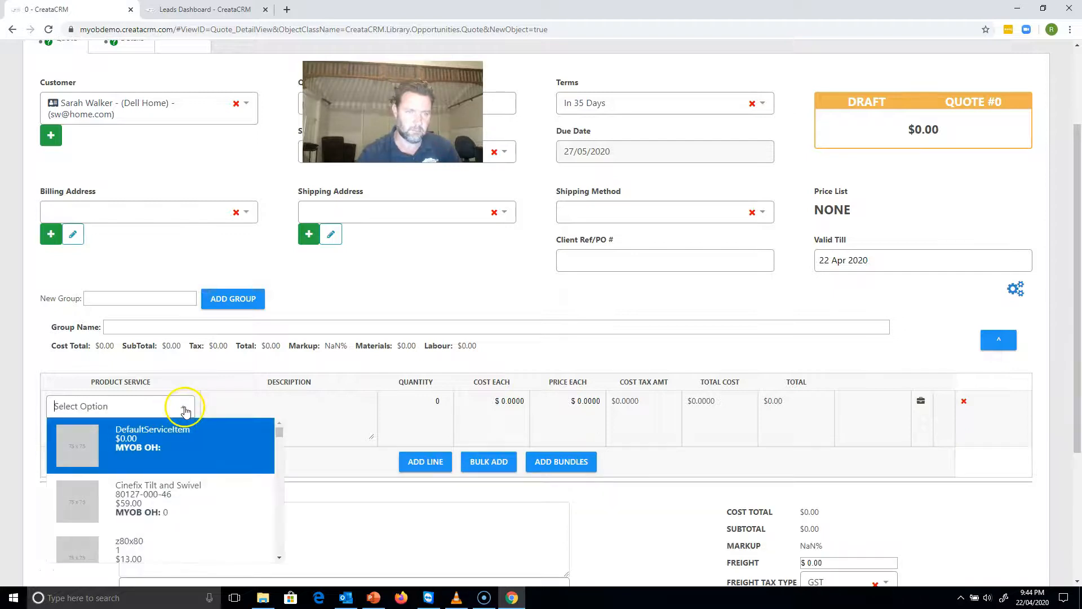
left_click(166, 509)
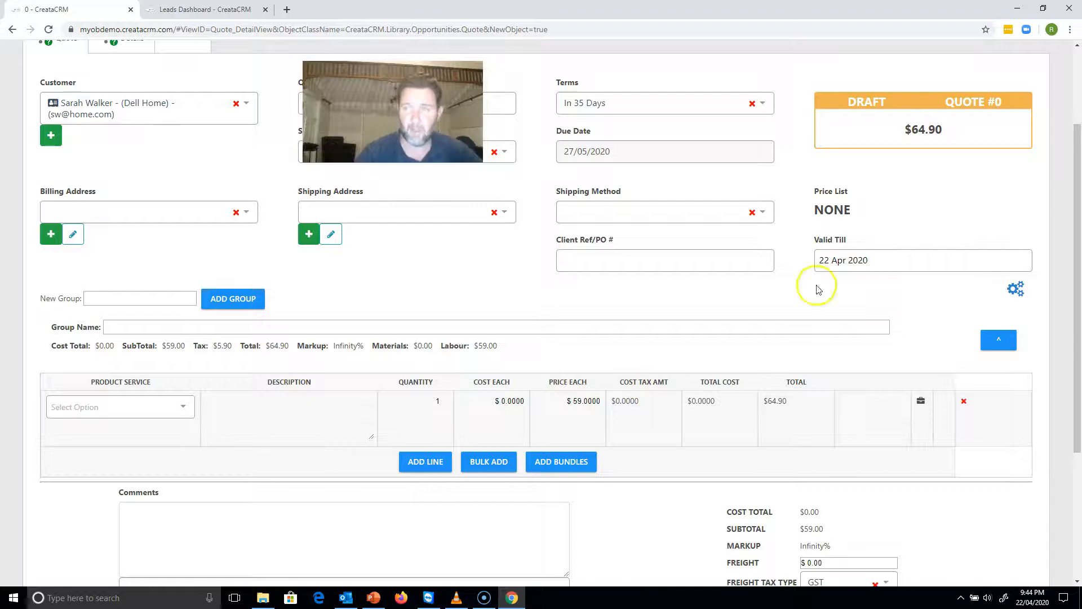
left_click_drag(1078, 146, 1074, 76)
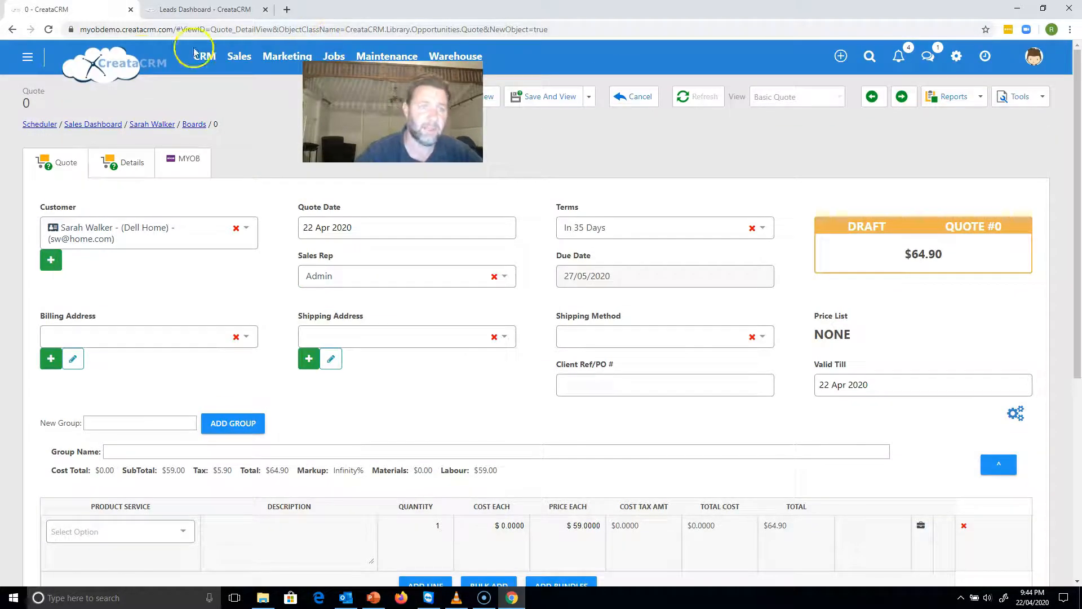
left_click(198, 125)
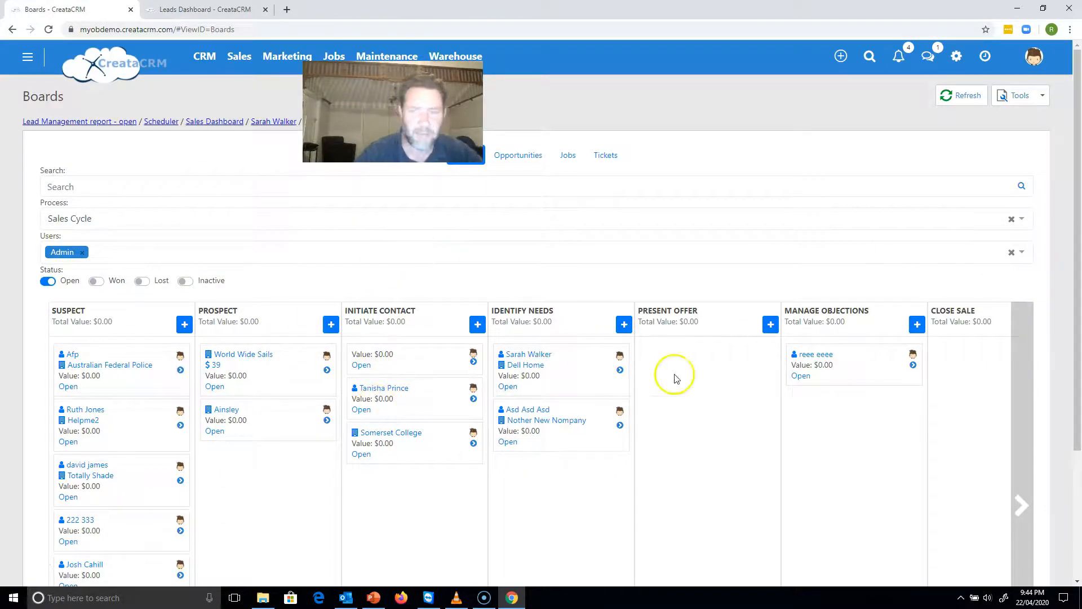
Open the lead pipeline from the Sales Dashboard to examine the sales process stages.
left_click(214, 122)
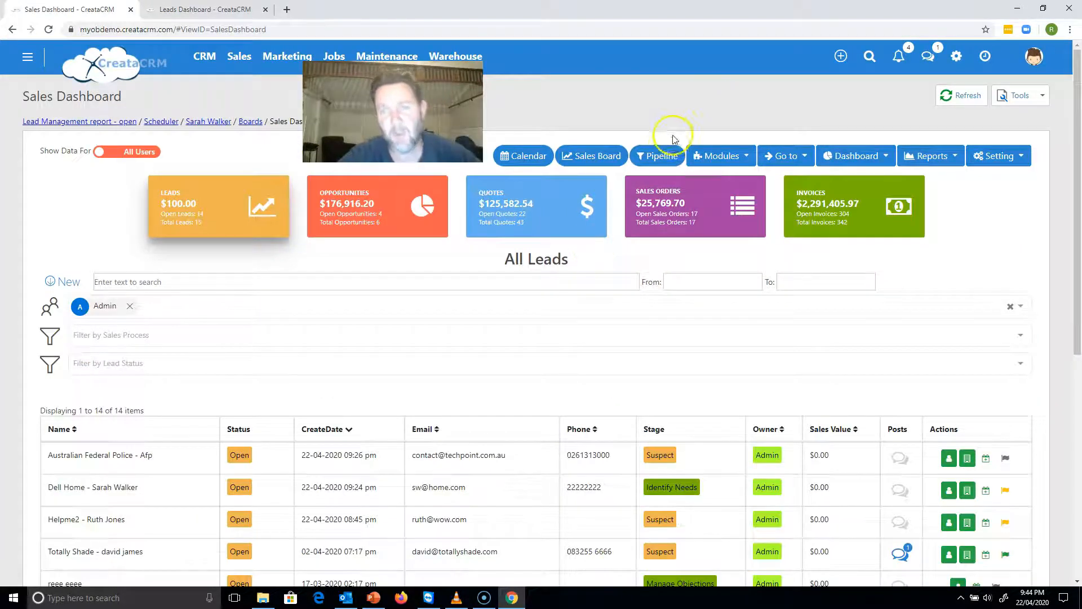
left_click(667, 157)
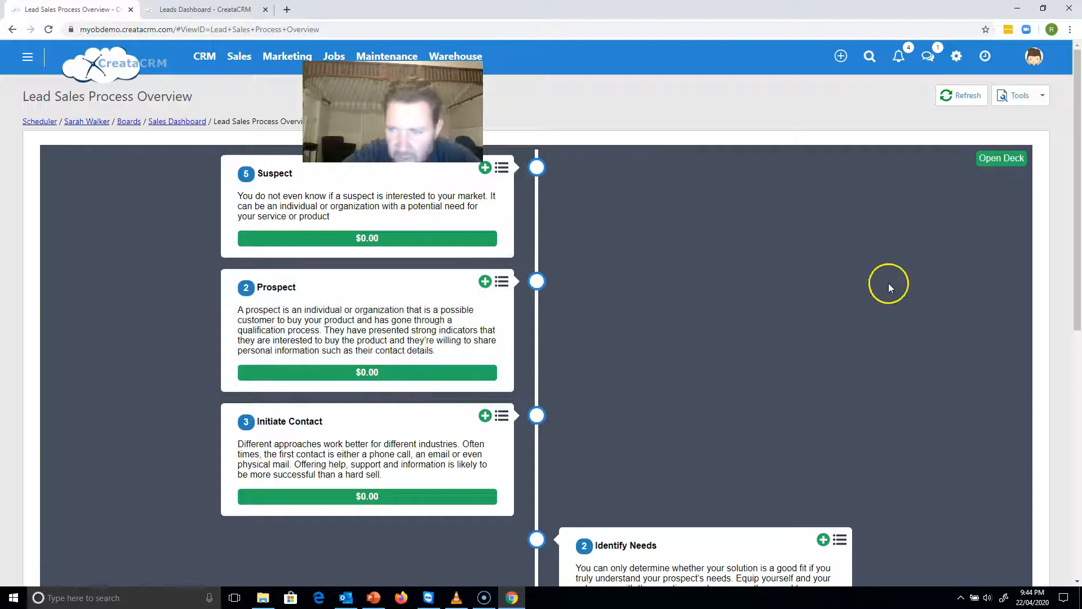
left_click_drag(1080, 253, 1063, 228)
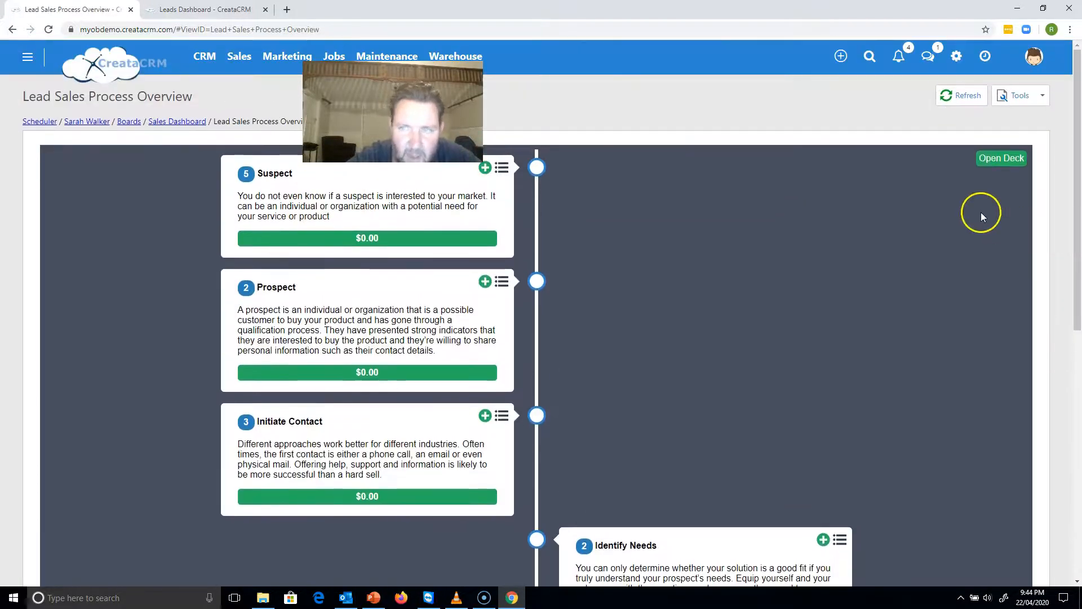
Return to the Sales Dashboard and open the "Lead Management report - open" to review the lead list on page 2.
left_click(180, 122)
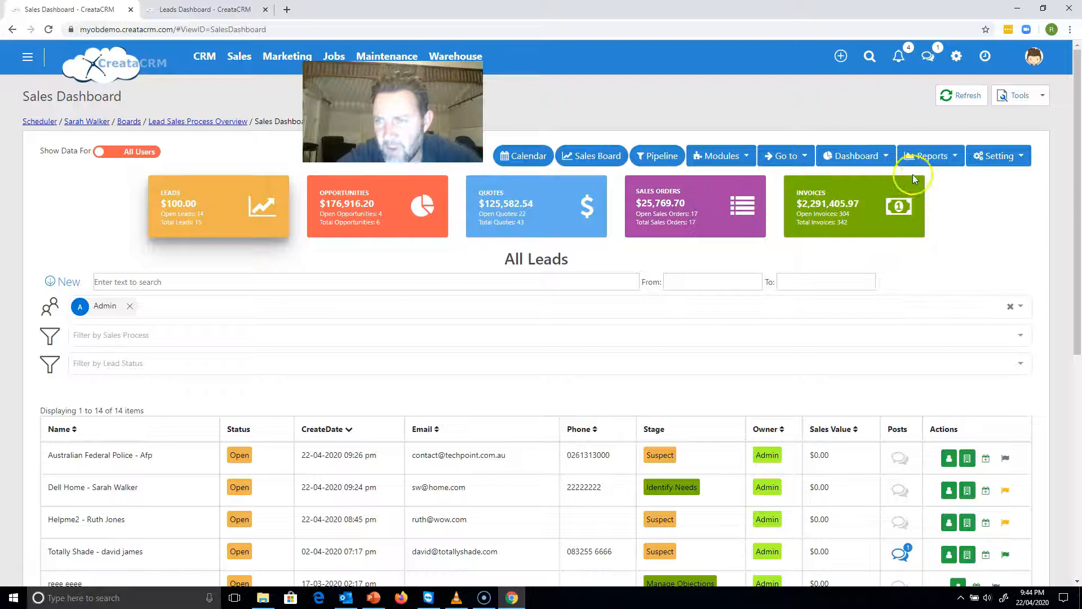
left_click(932, 159)
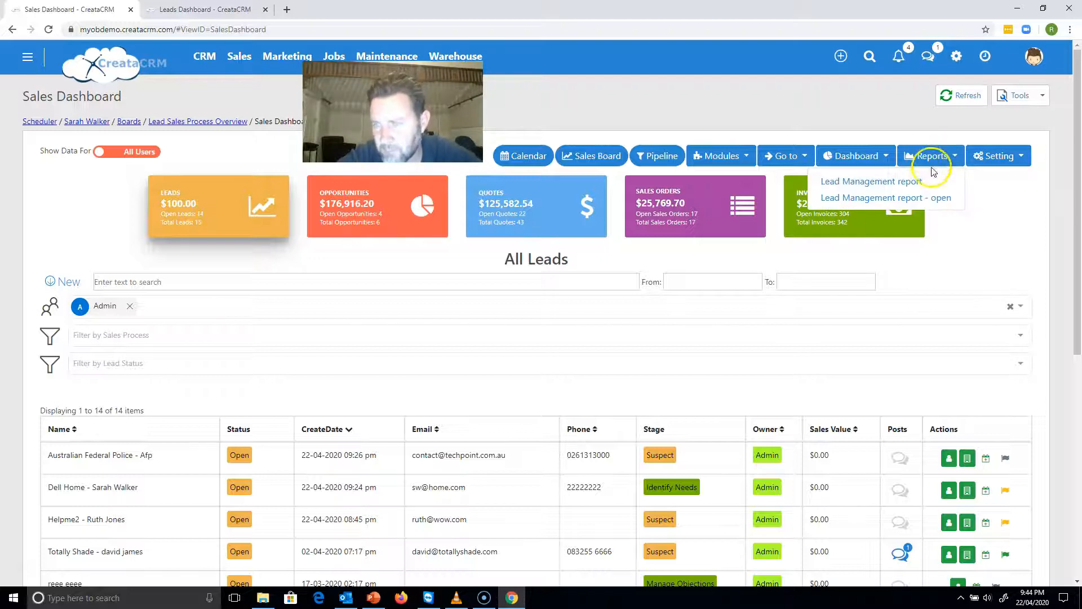
left_click(928, 198)
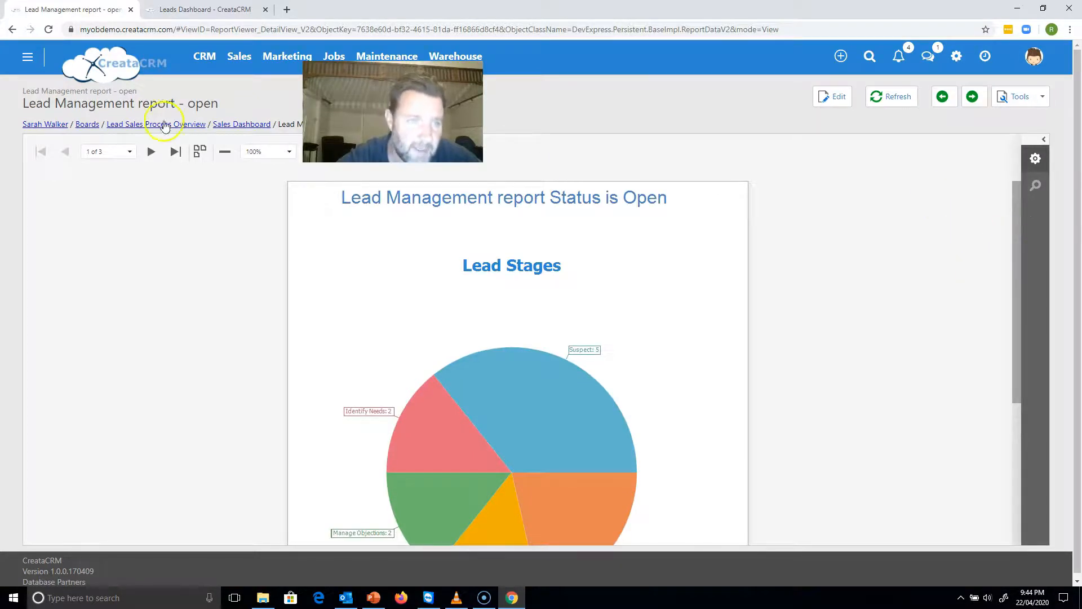
left_click(151, 151)
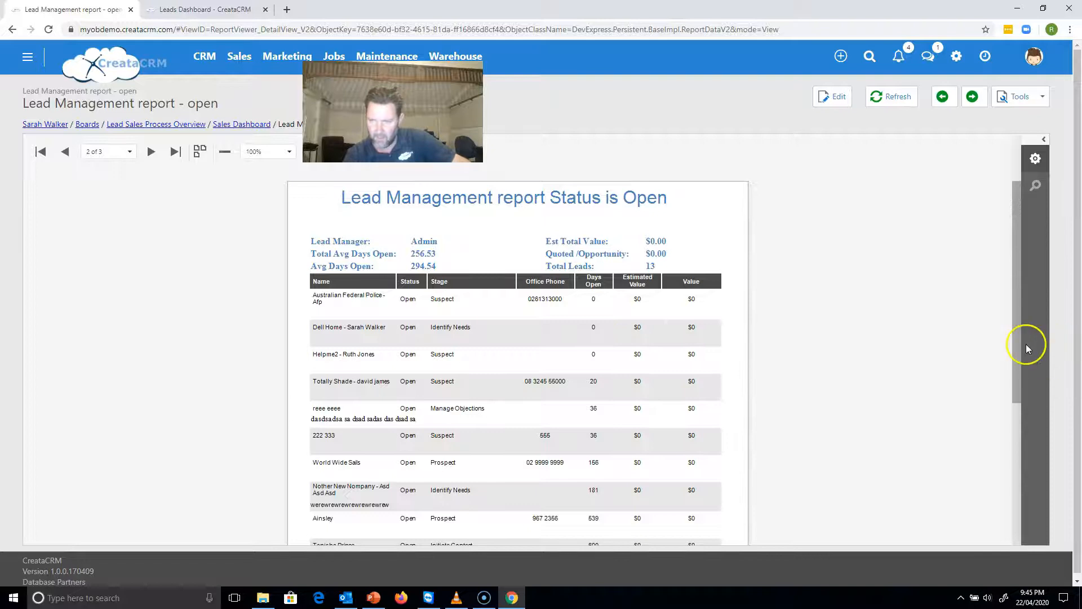
scroll(1027, 349, "down", 4)
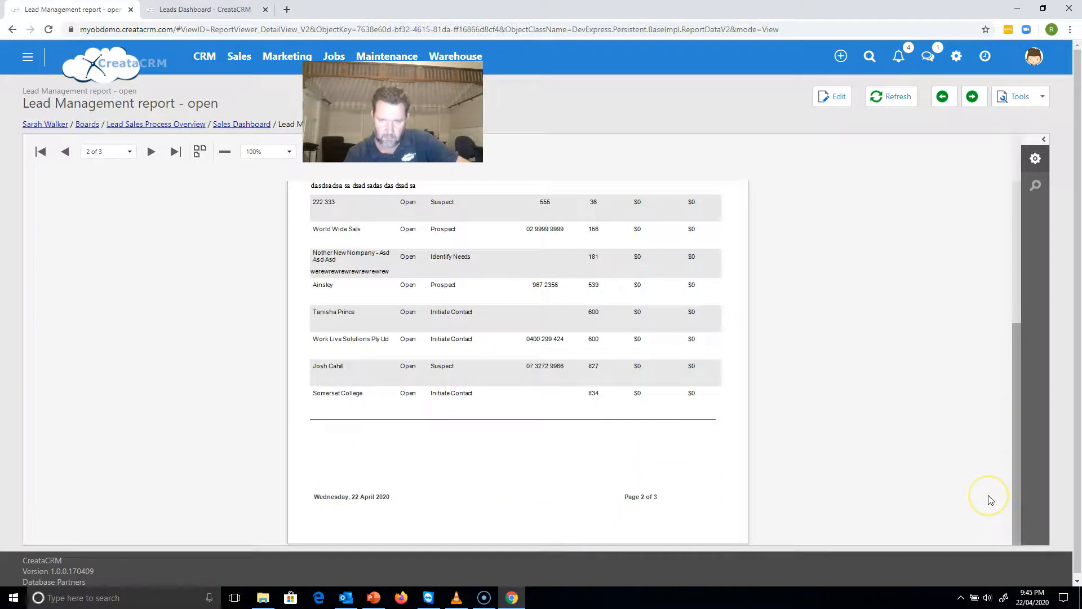
Examine the open lead list on page 2 of the report, and return to the Sales Dashboard.
scroll(993, 323, "up", 4)
scroll(993, 323, "down", 4)
scroll(959, 452, "up", 4)
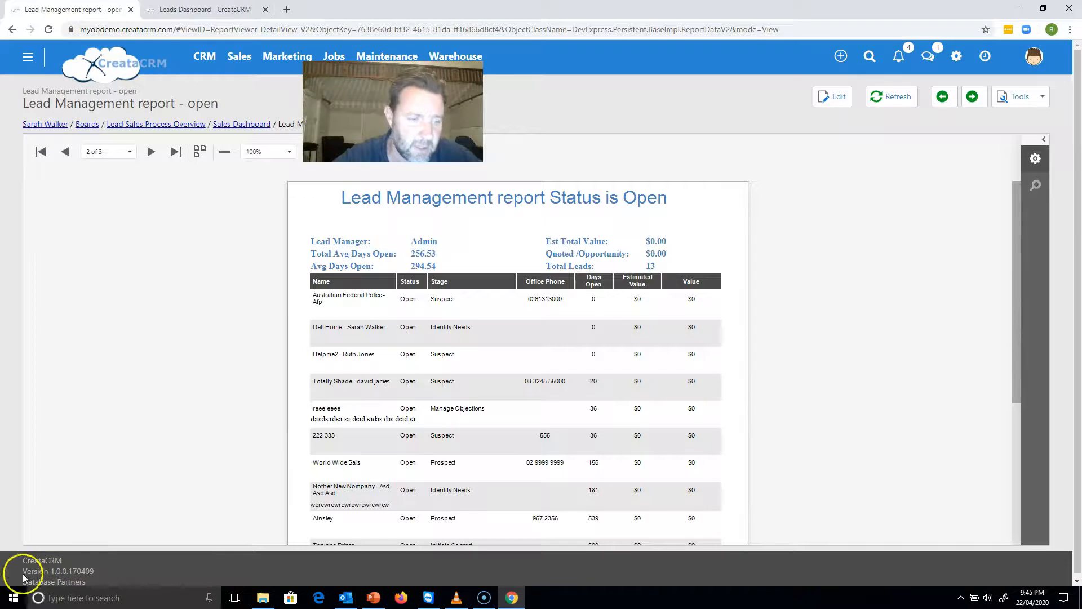
left_click(242, 124)
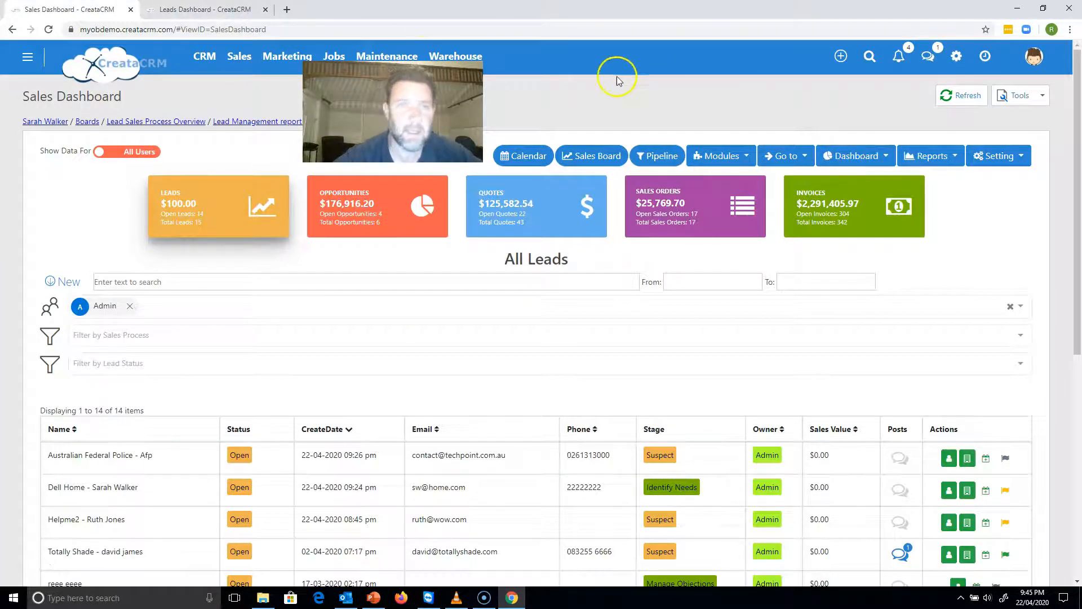
On the Leads Dashboard, filter the chart to ClosedWon leads and set the date range from October 2017 to June 2019.
left_click(231, 17)
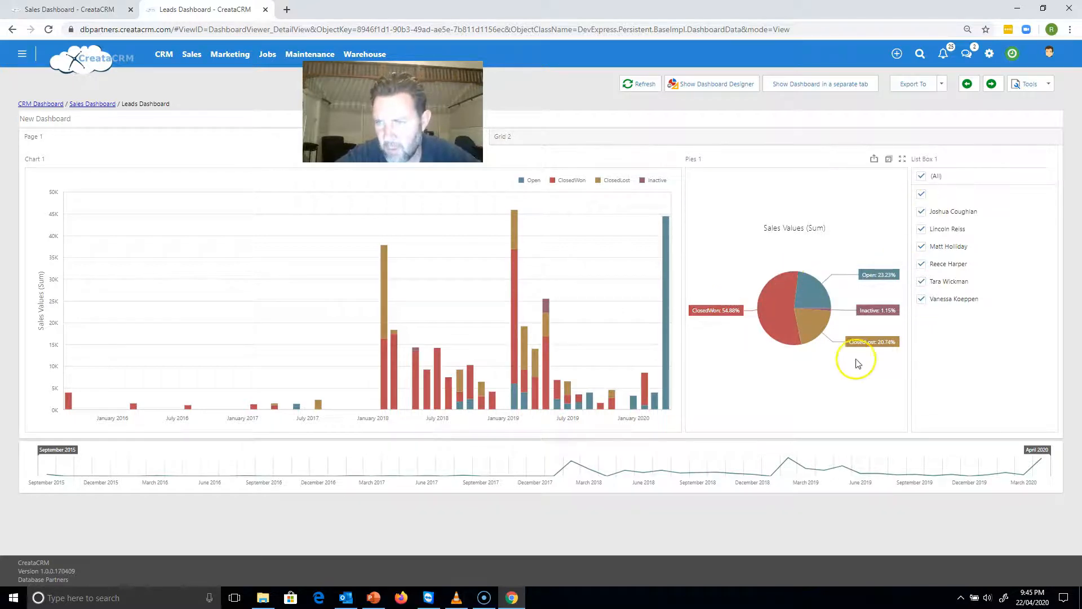
left_click(766, 299)
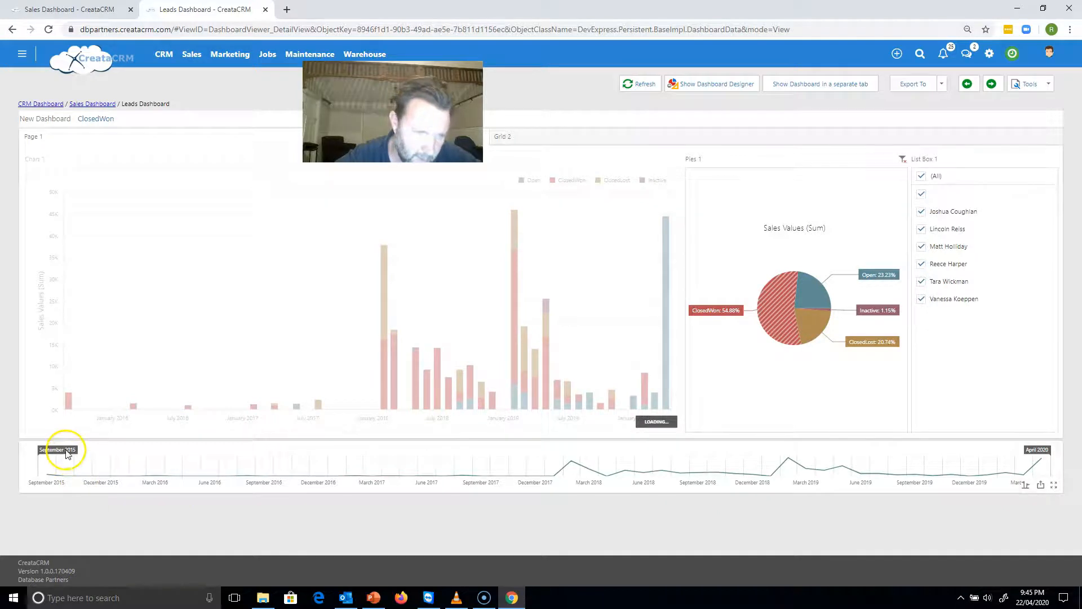
left_click_drag(55, 452, 844, 472)
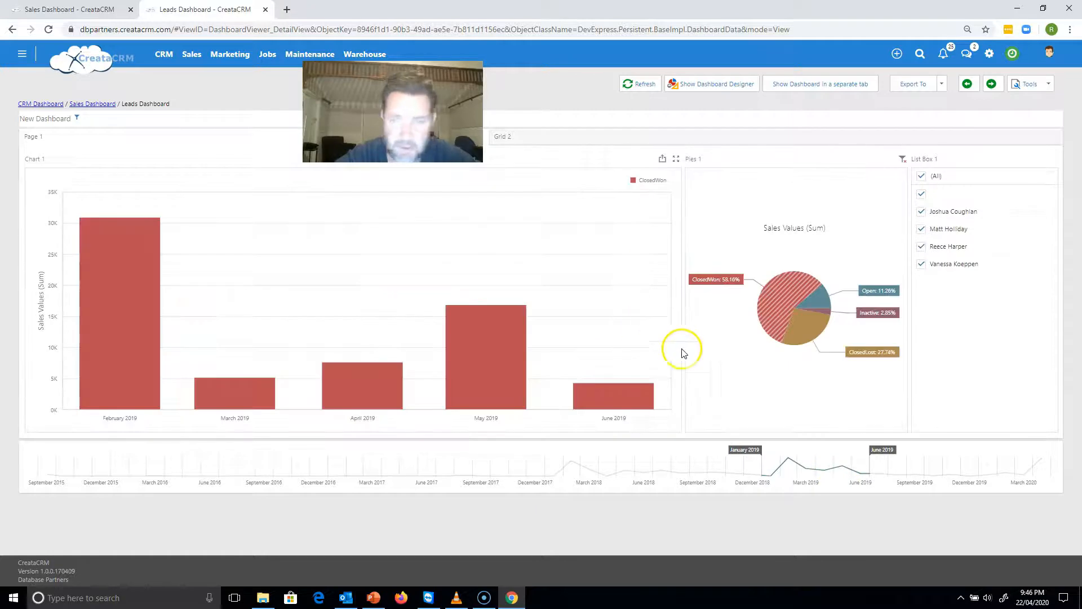
left_click_drag(742, 453, 474, 451)
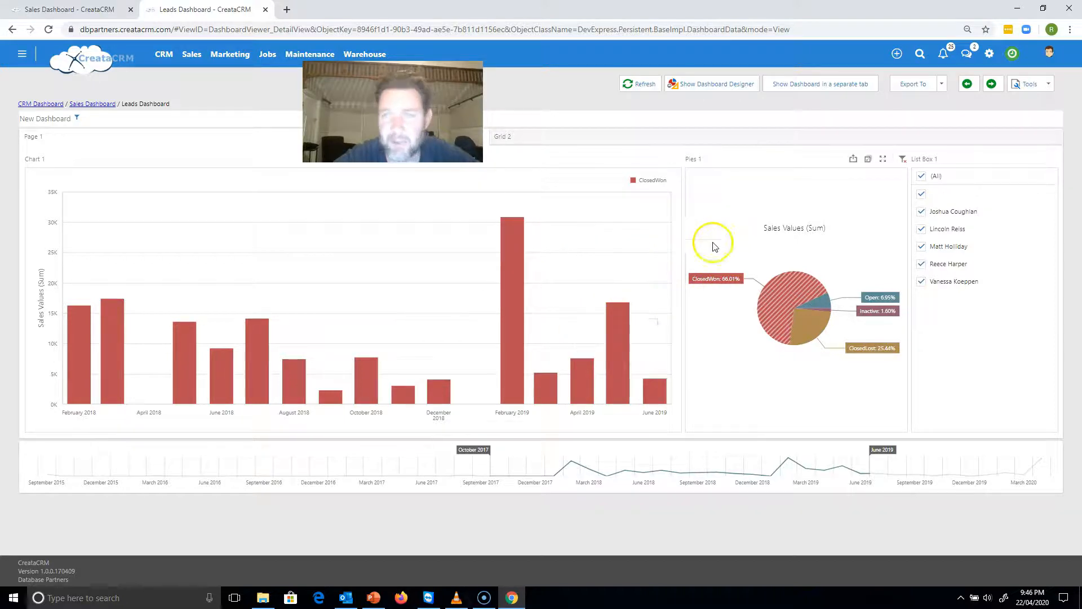
Examine the export formats offered for the Leads Dashboard, and return to the Sales Dashboard.
left_click(943, 88)
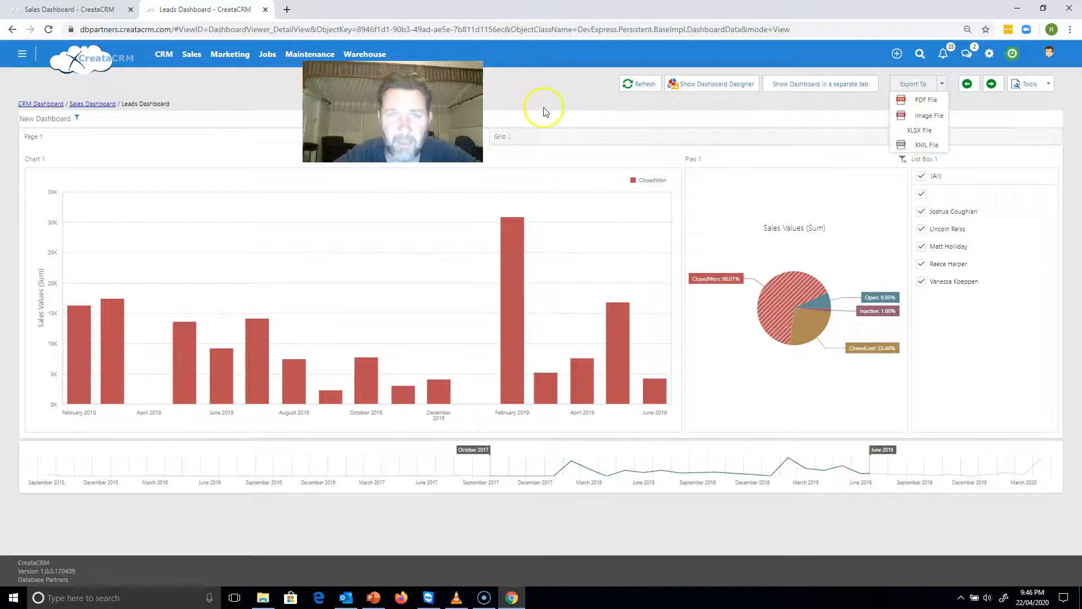
left_click(527, 97)
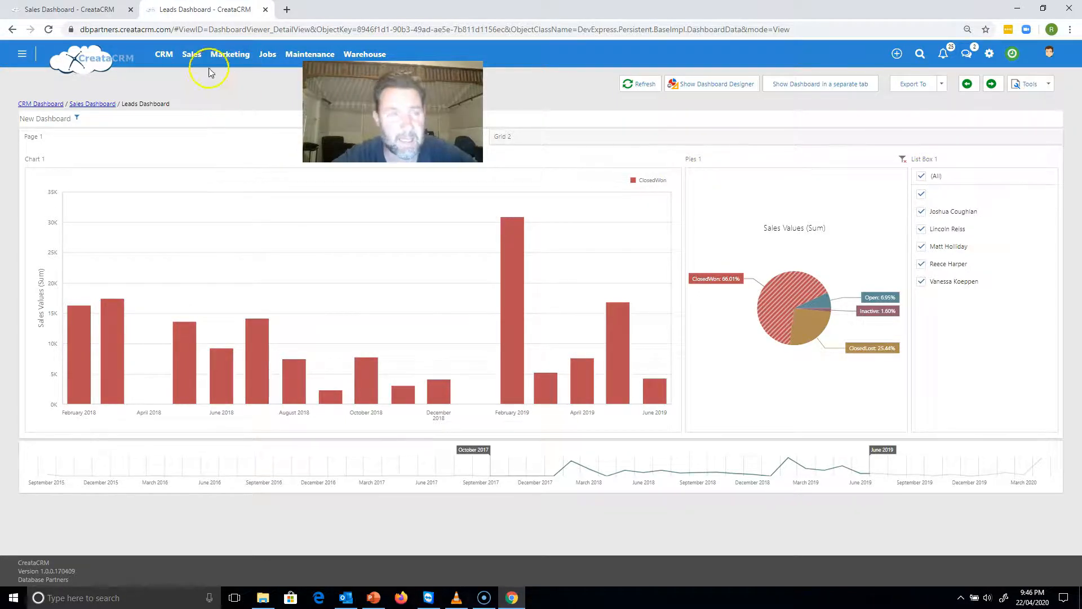
left_click(99, 17)
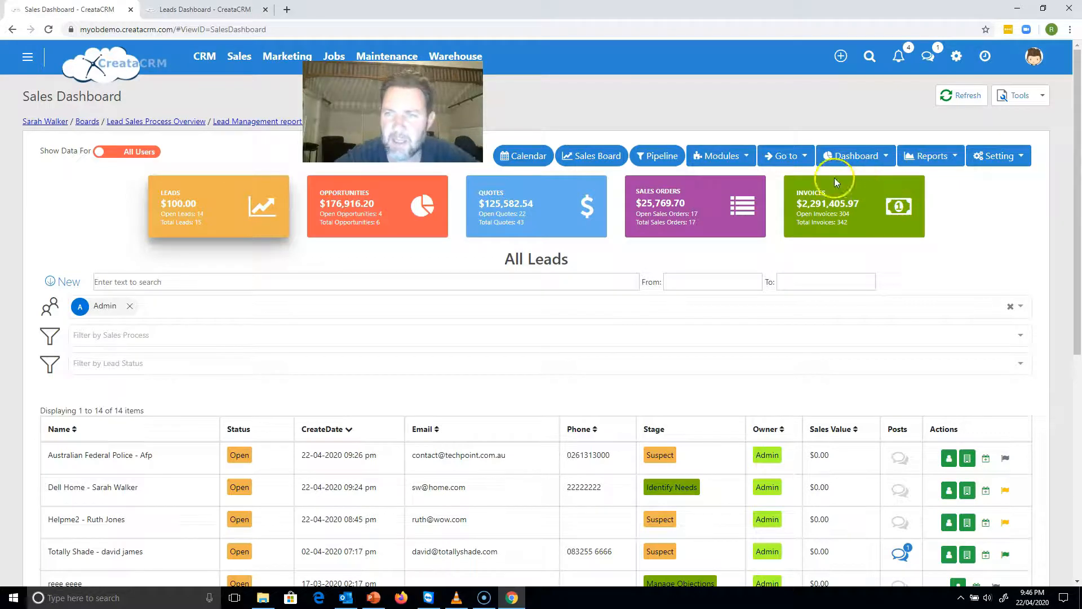
Open the list of open leads, append "zxzxzxzXZ" to the comment of the "reee eeee" lead, and save it.
left_click(805, 164)
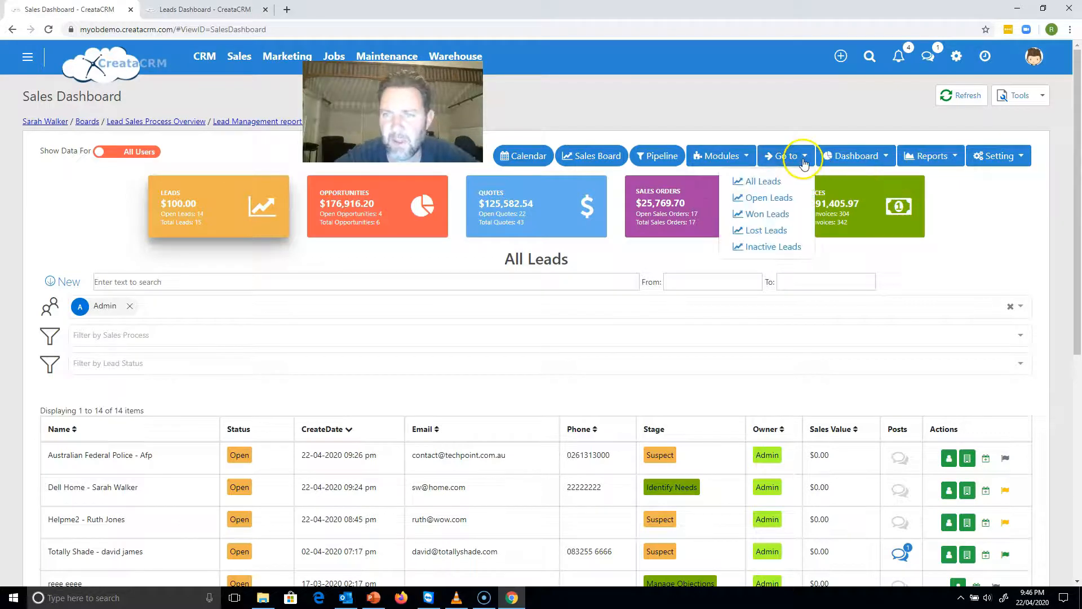
left_click(782, 199)
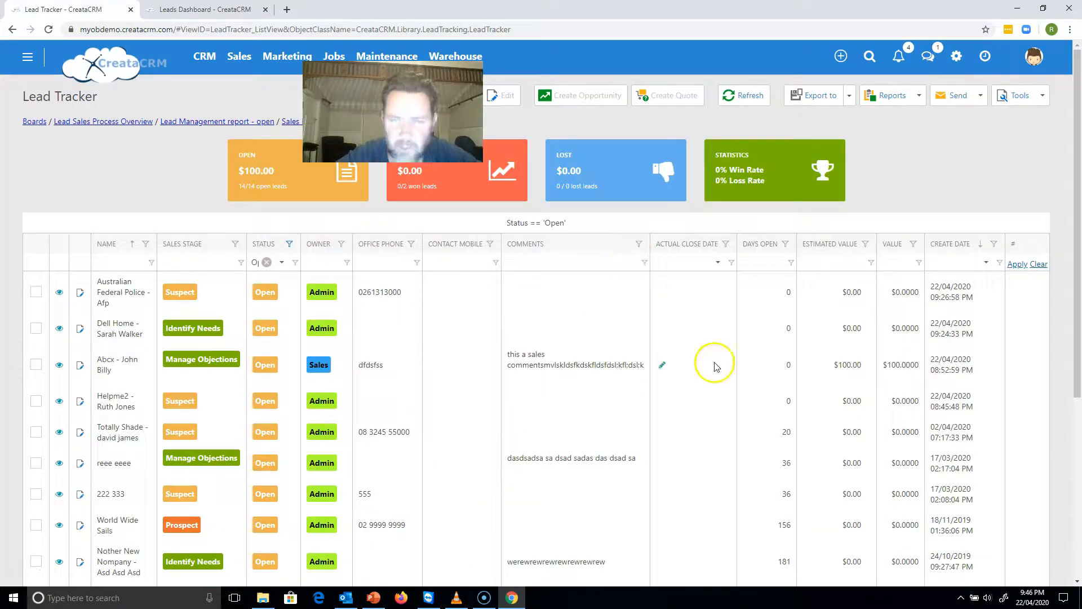
left_click_drag(1078, 234, 1064, 322)
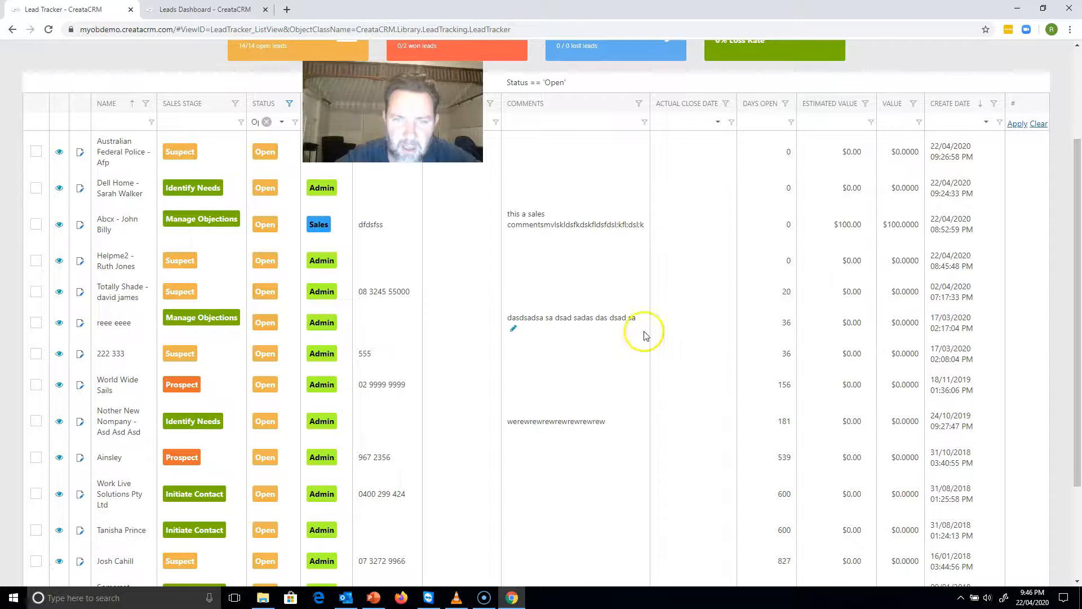
left_click(514, 332)
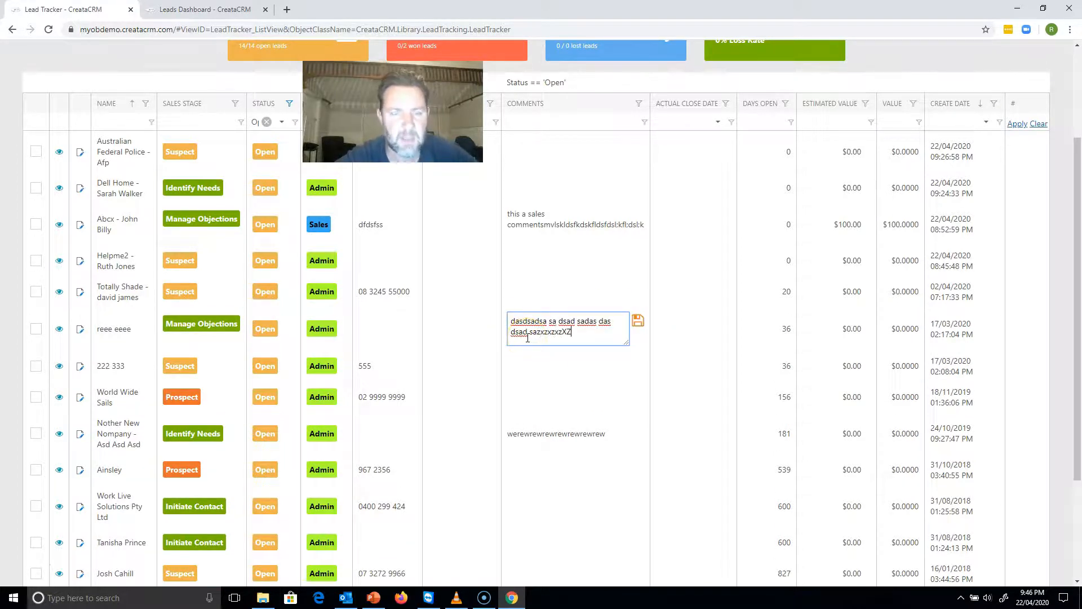
left_click(638, 320)
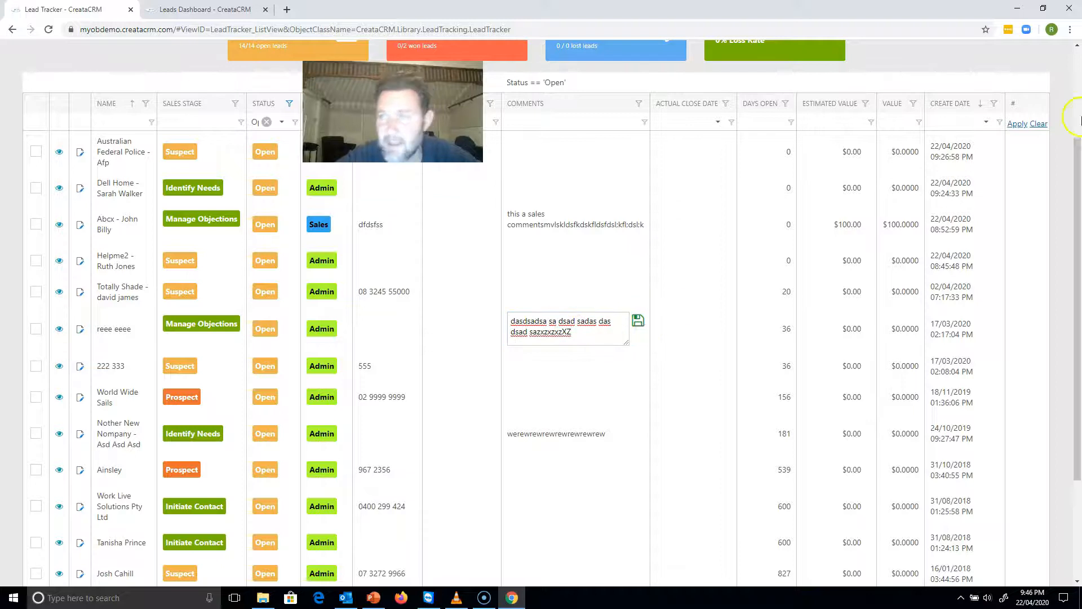
Clear the Open value from the Lead Tracker's status filter, and return to the Sales Dashboard.
scroll(1079, 109, "up", 3)
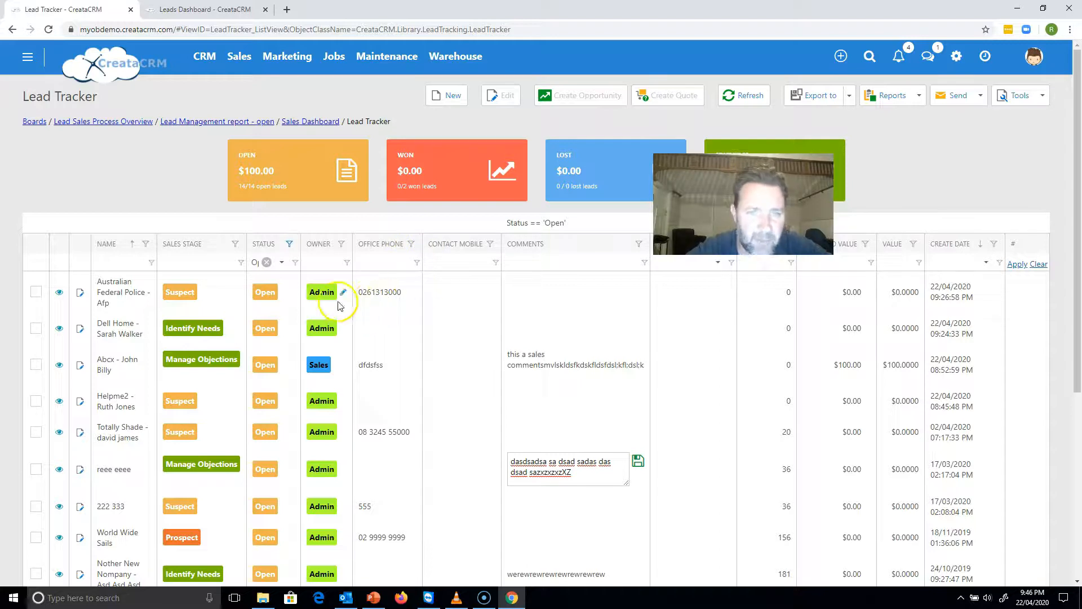
left_click(266, 262)
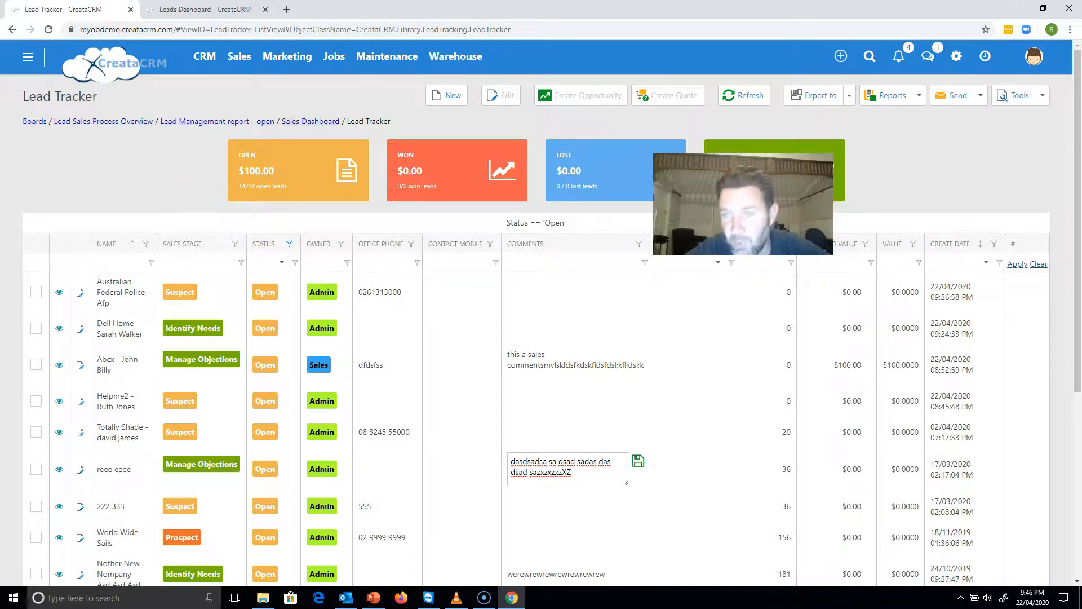
left_click(333, 122)
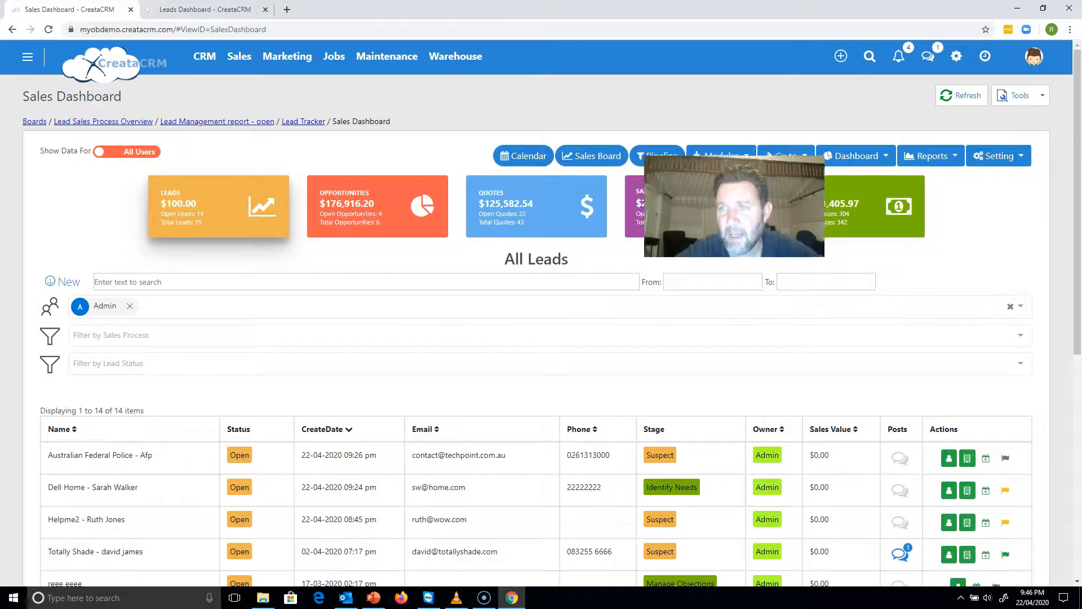
Open the list of all leads and set the owner of the Australian Federal Police lead to crm.
left_click(785, 159)
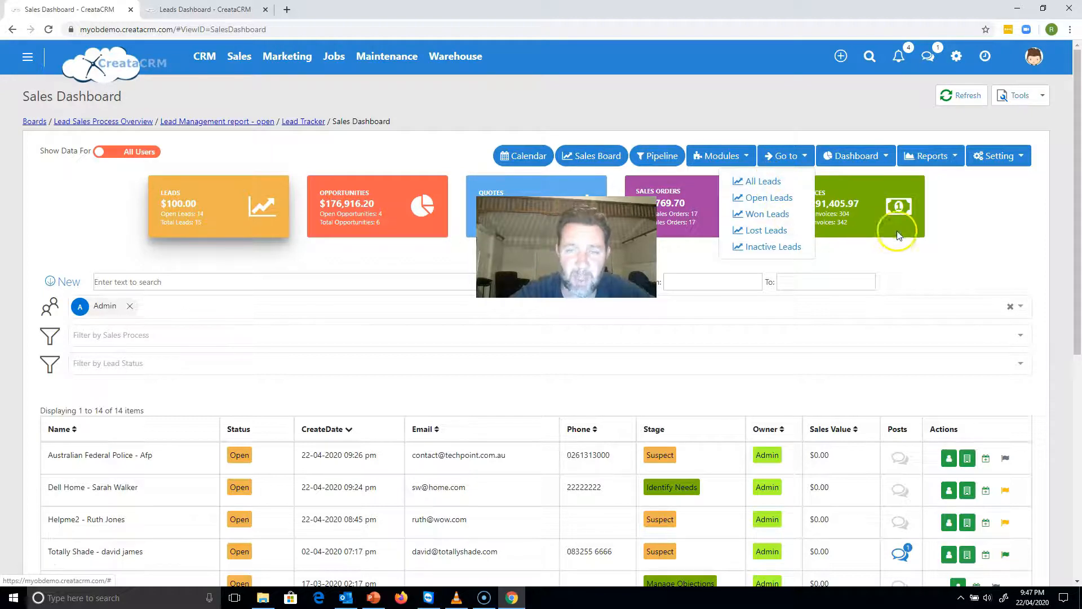
left_click(982, 222)
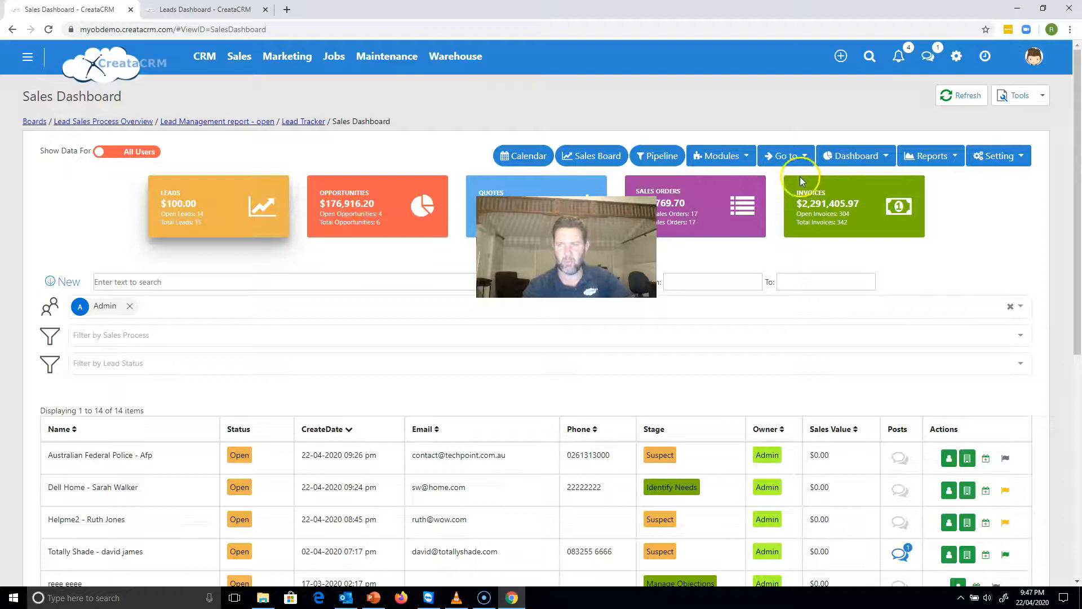
left_click(790, 159)
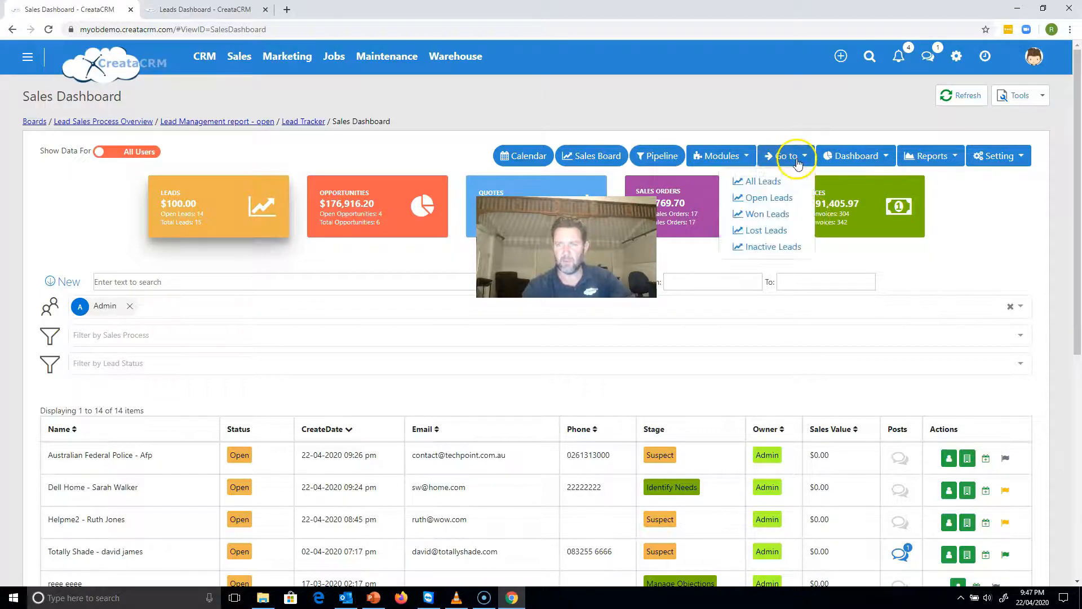
left_click(775, 179)
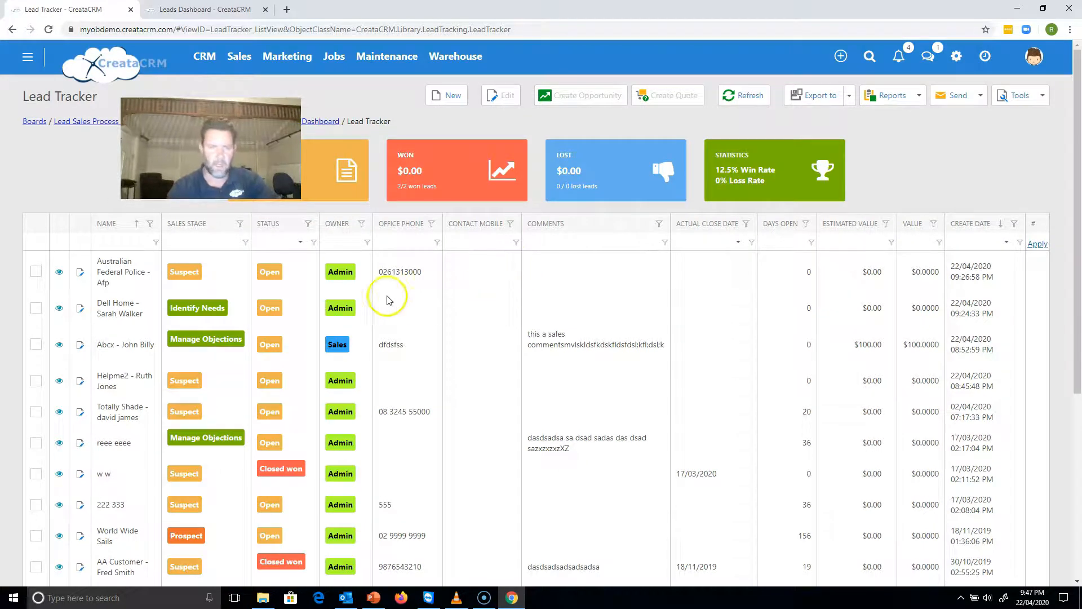
left_click(360, 272)
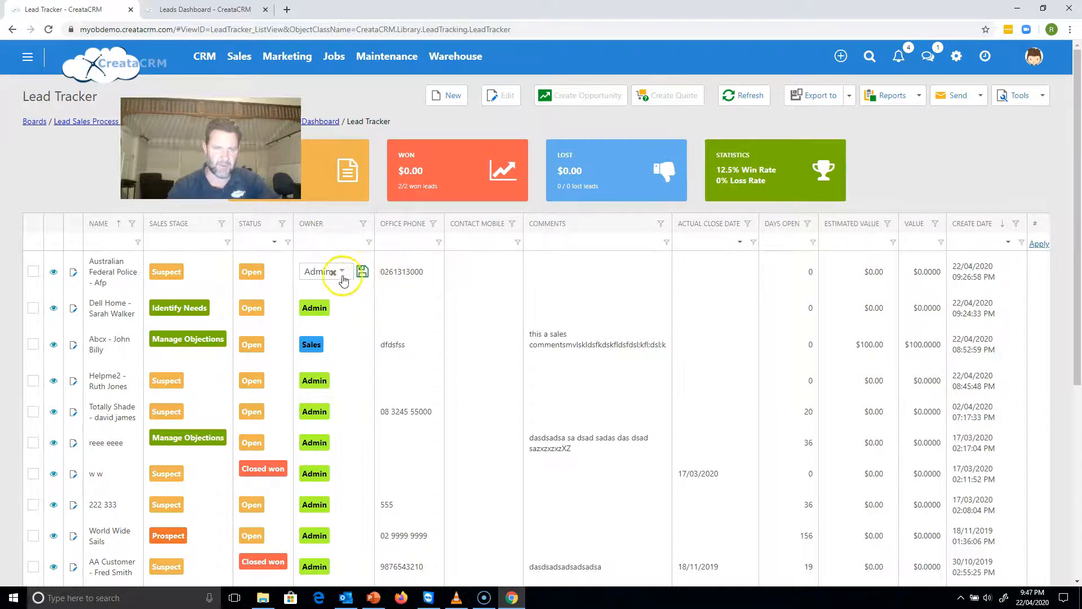
left_click(342, 275)
left_click(324, 330)
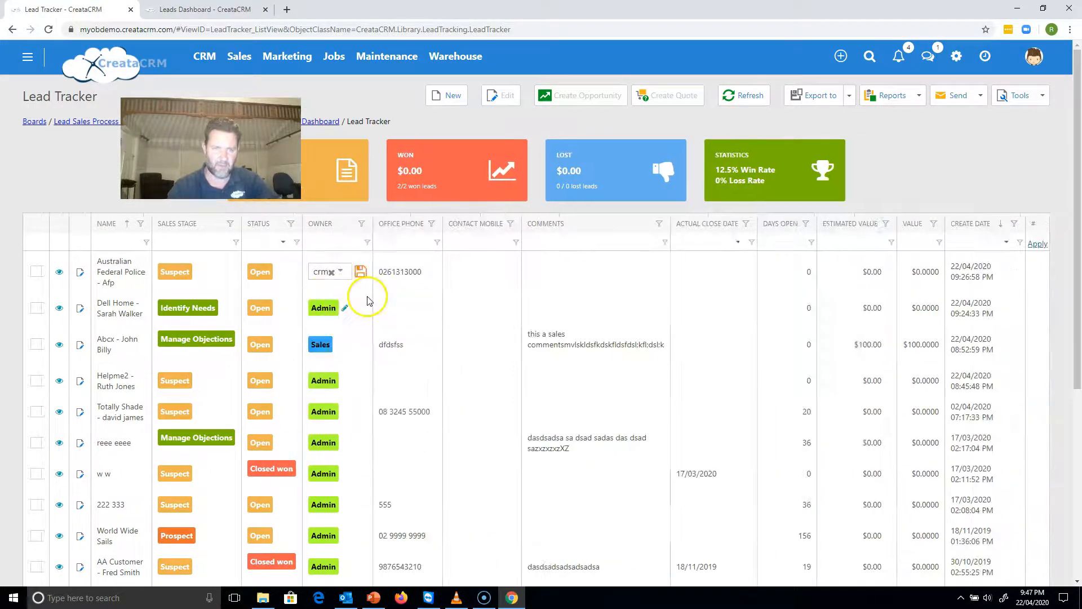
Set the owner of the Helpme2 lead to sales guy.
left_click(345, 382)
left_click(329, 380)
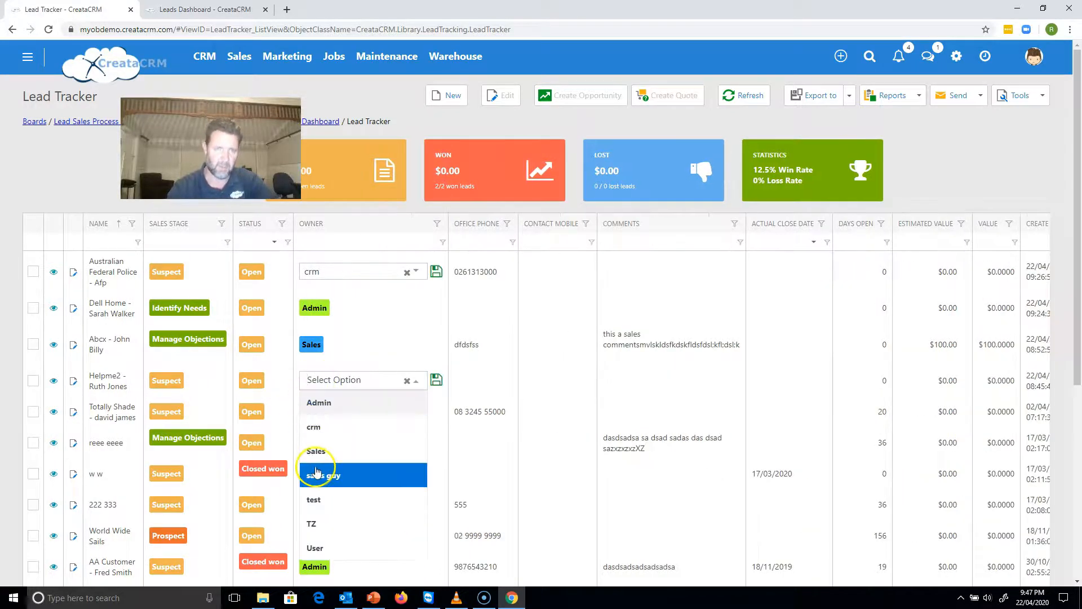
left_click(317, 473)
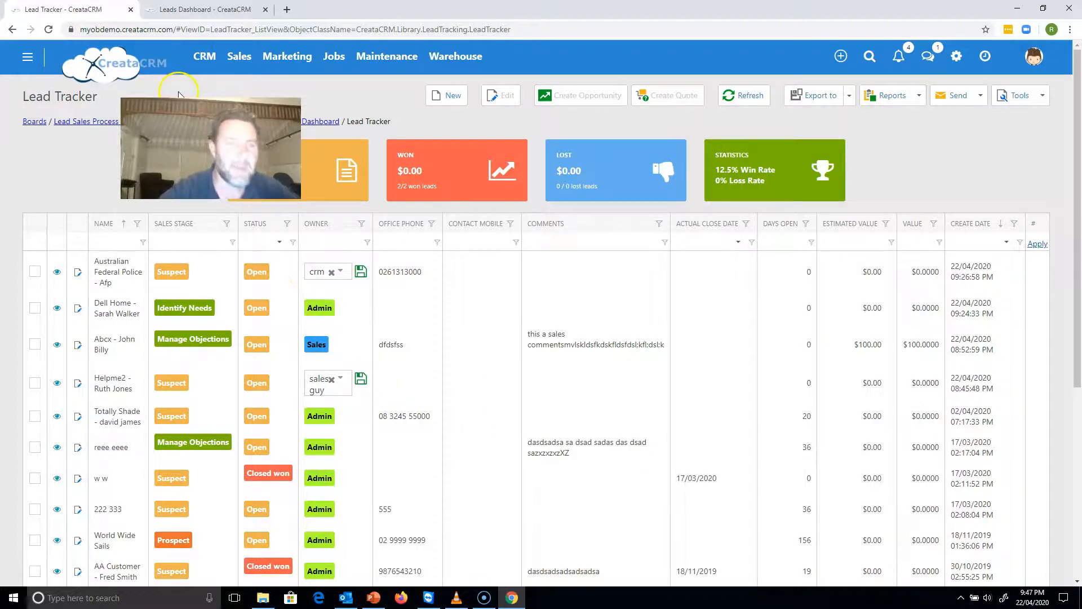
Return to the Sales Dashboard to examine the All Leads list.
left_click(324, 125)
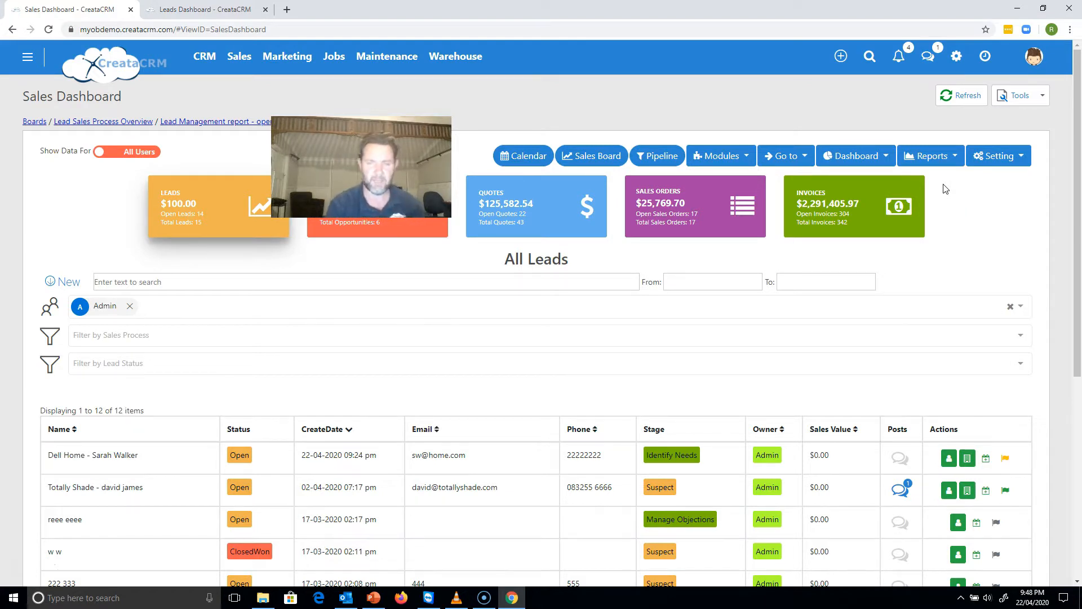
mouse_move(1075, 290)
left_mouse_down()
mouse_move(1073, 351)
mouse_move(1071, 307)
left_mouse_up()
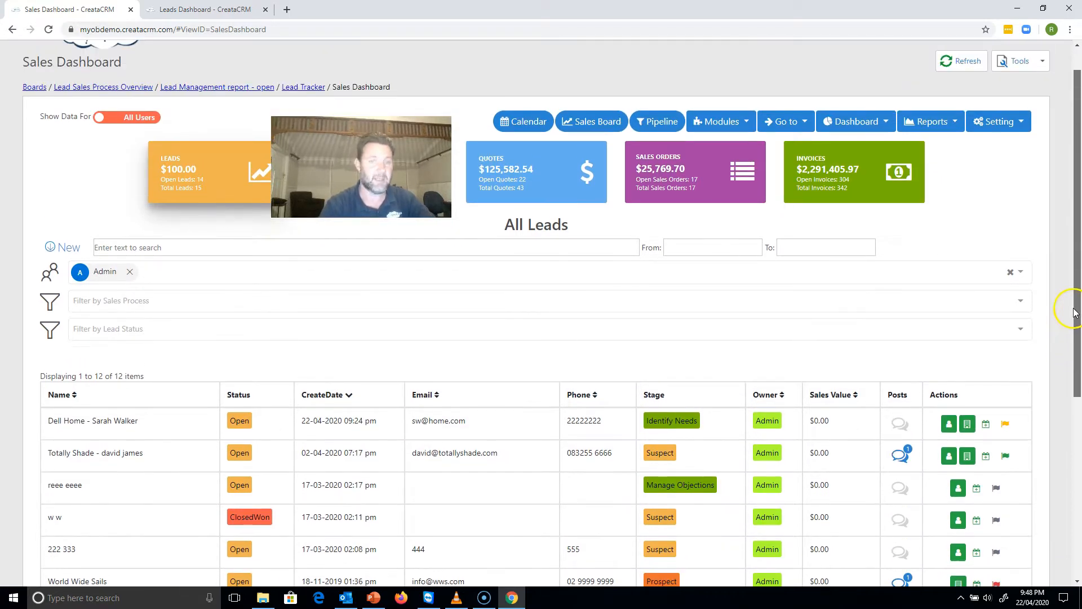